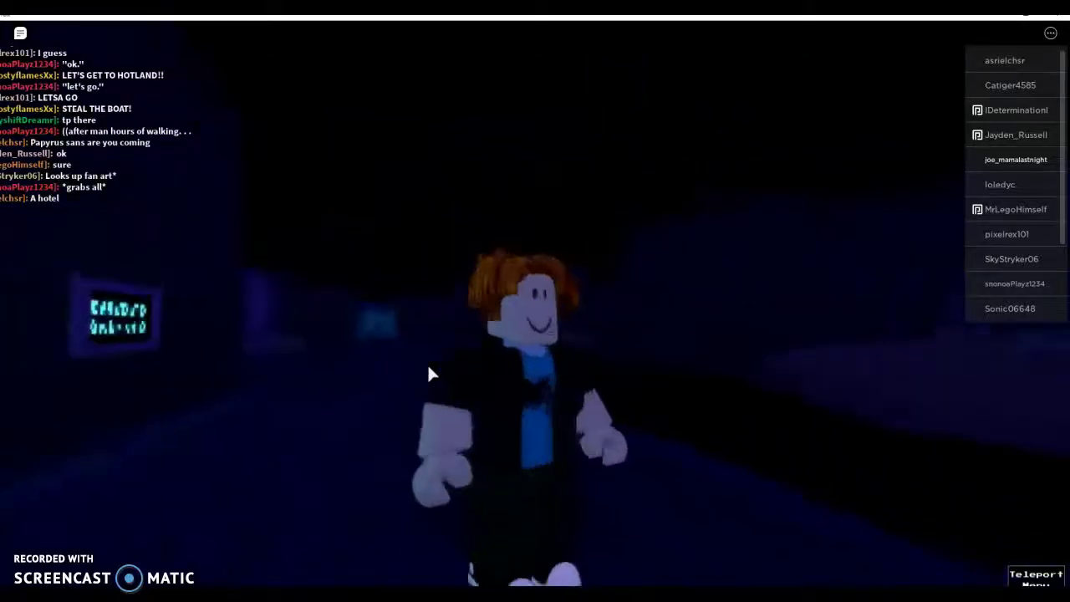
pyautogui.press('s')
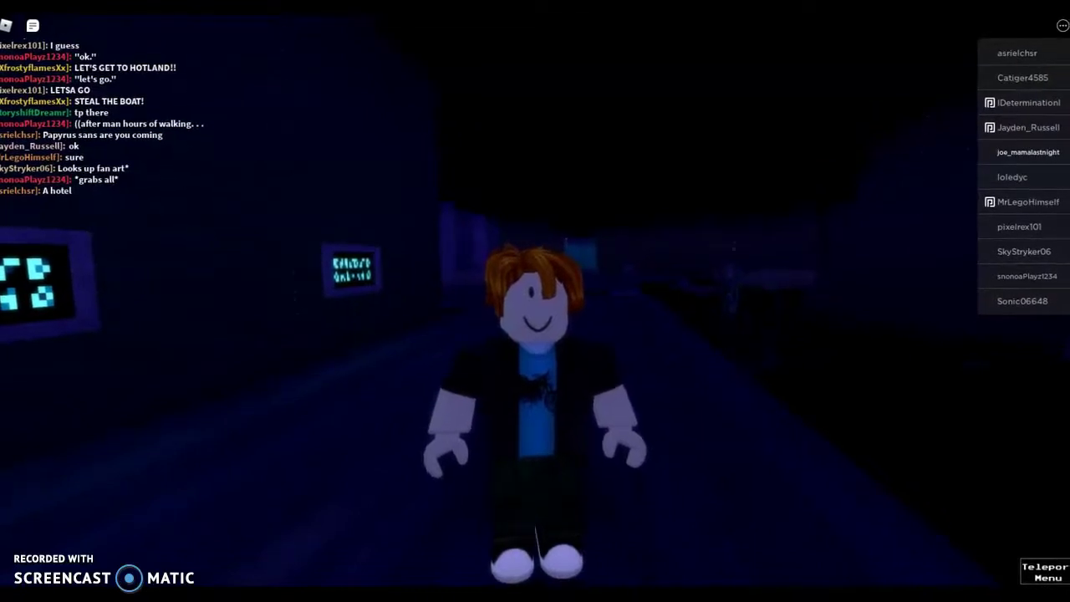
# - Turn around and walk the avatar down the lab corridor into the dark room, with shift-lock on
pyautogui.press('w')
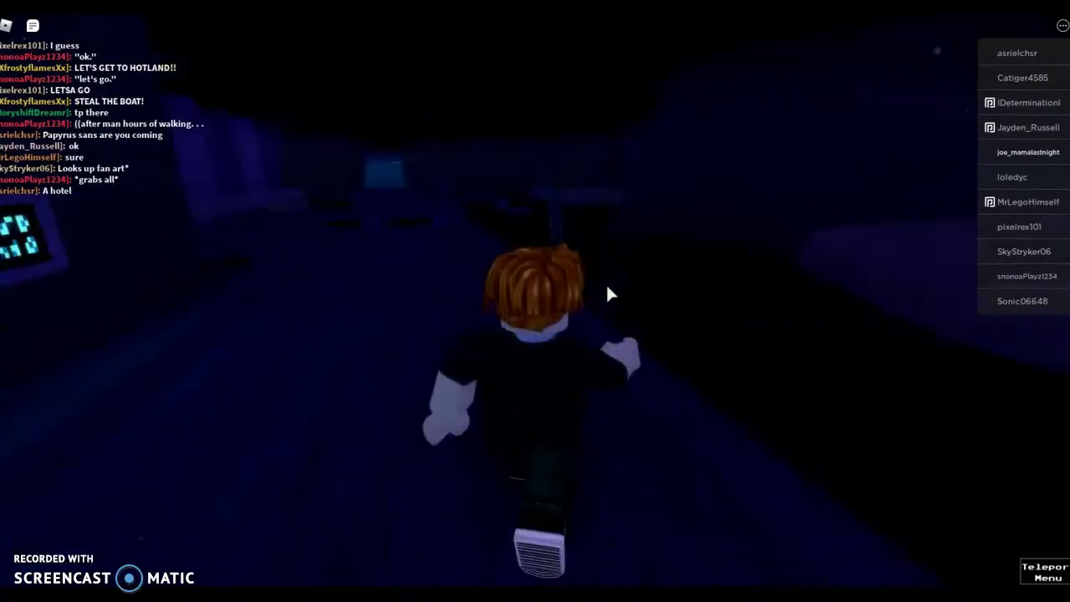
pyautogui.press('w')
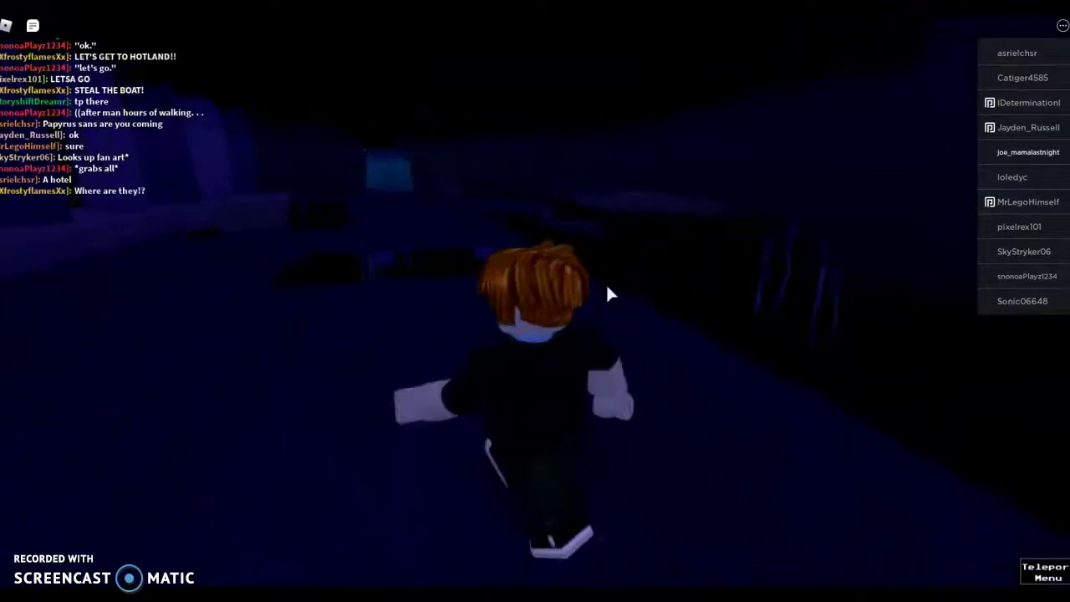
pyautogui.press('shift')
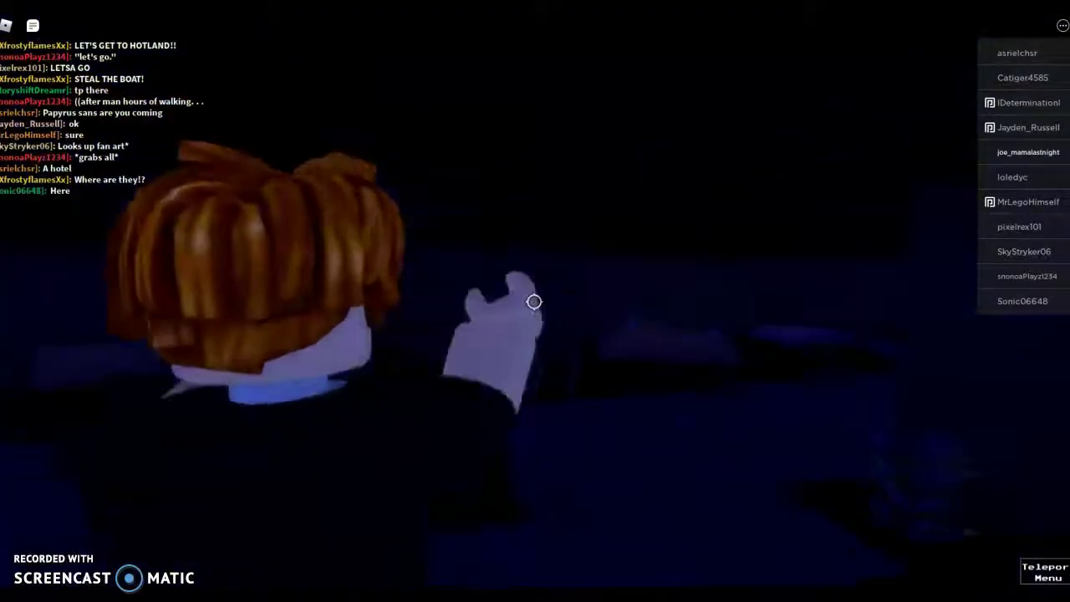
pyautogui.scroll(-5, 534, 301)
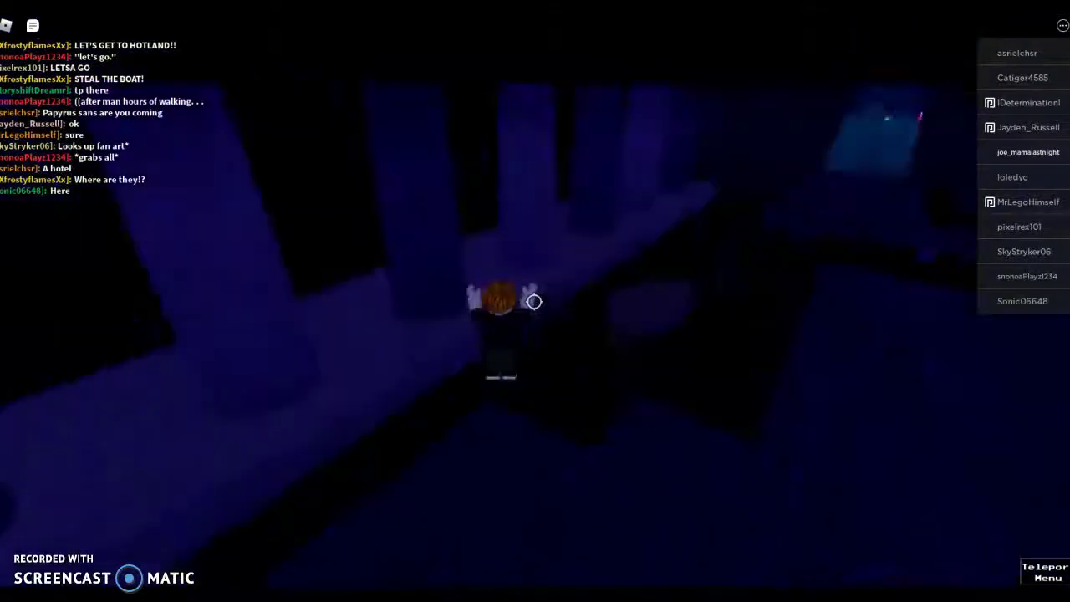
pyautogui.press('w')
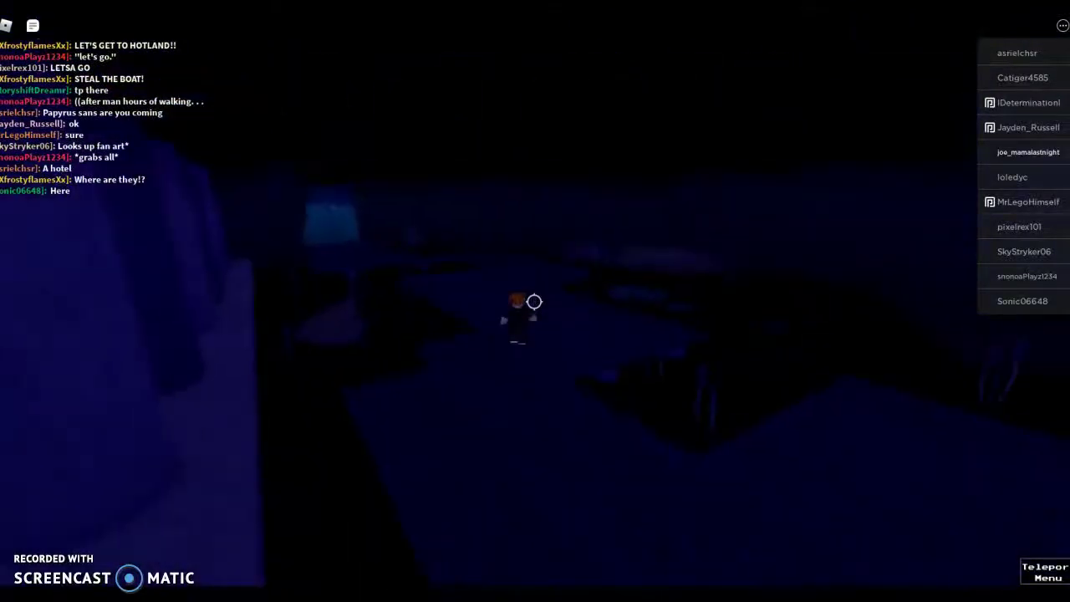
pyautogui.press('w')
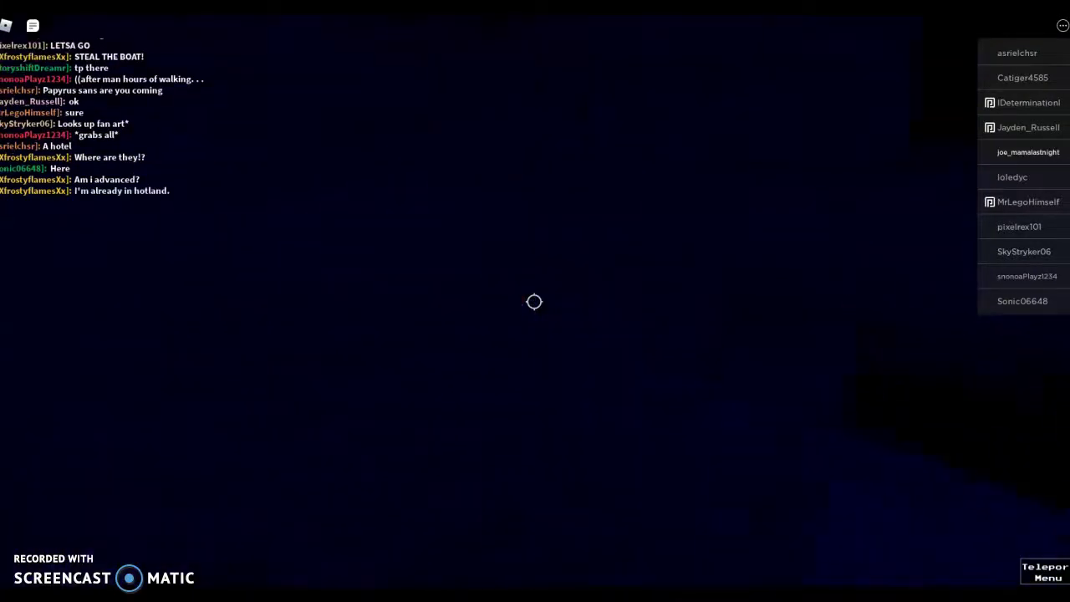
# - Run through the blue crystal cave and across the cyan floor onto the dark platform
pyautogui.press('w')
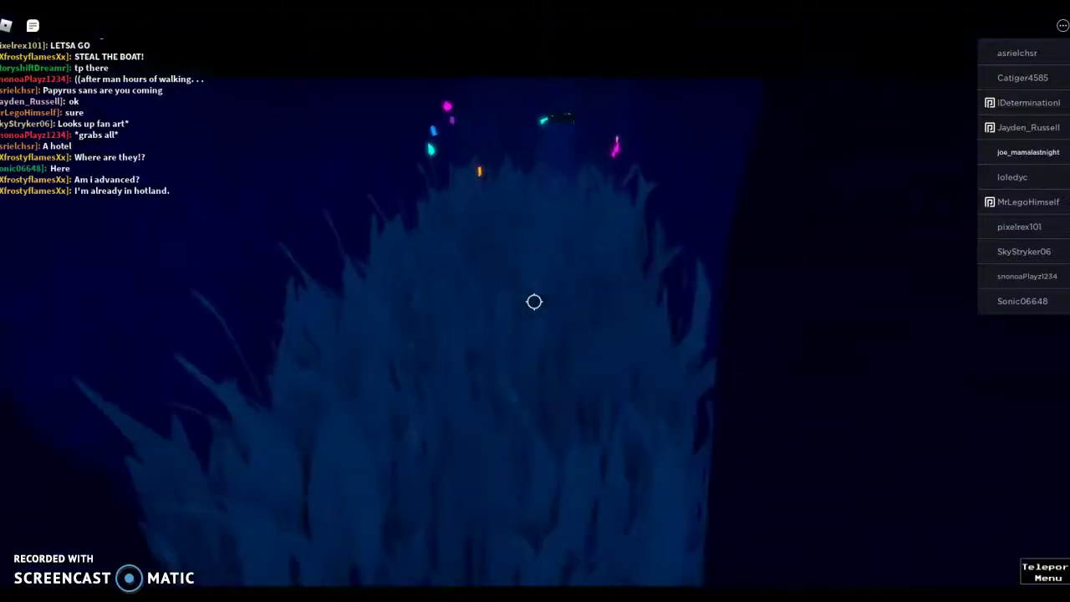
pyautogui.scroll(-3, 535, 301)
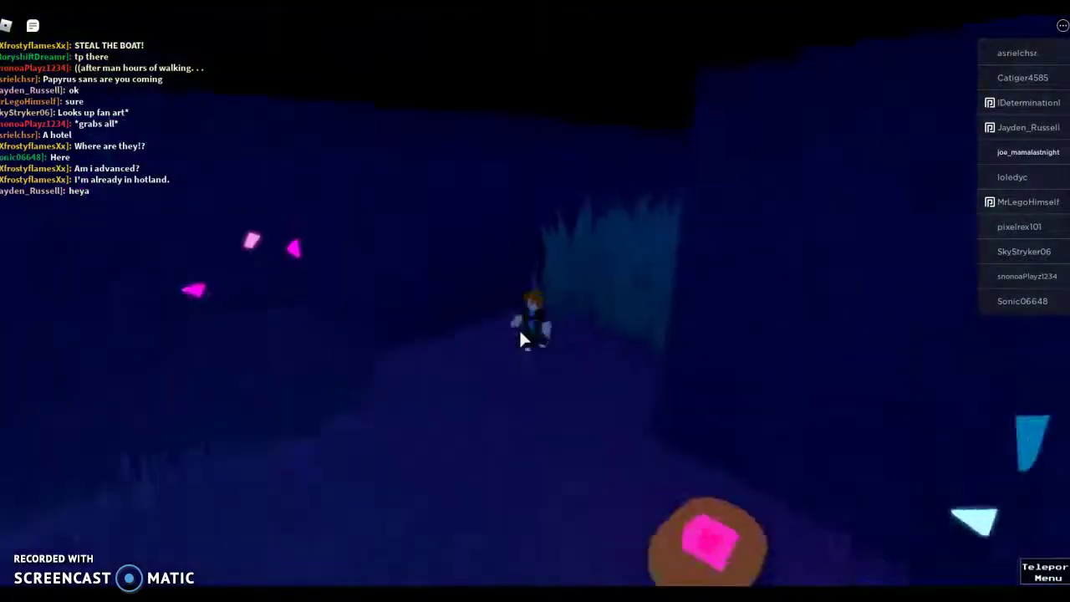
pyautogui.press('w')
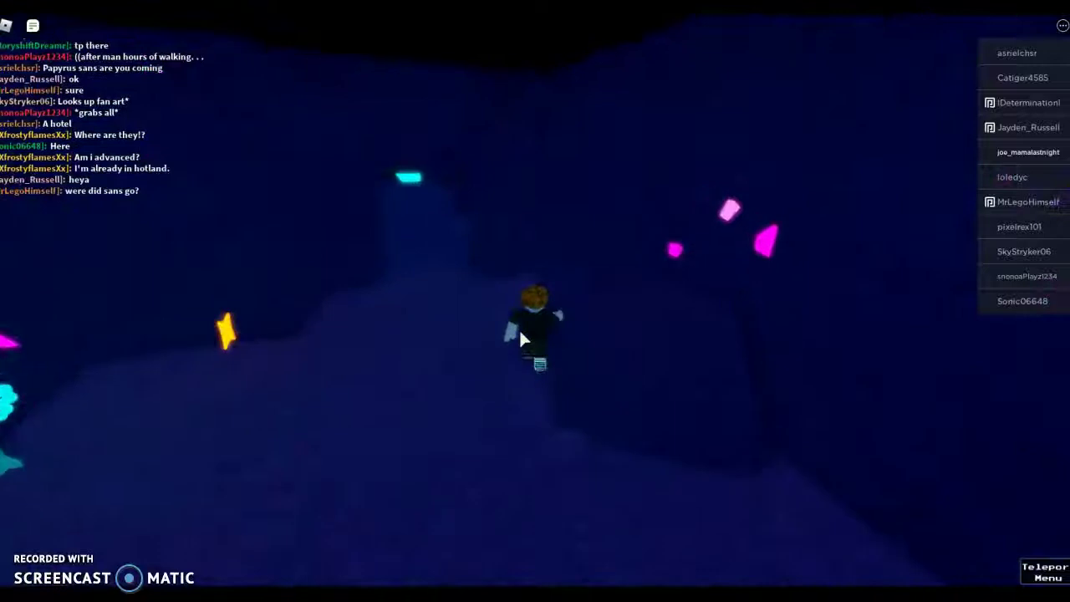
pyautogui.scroll(3, 520, 339)
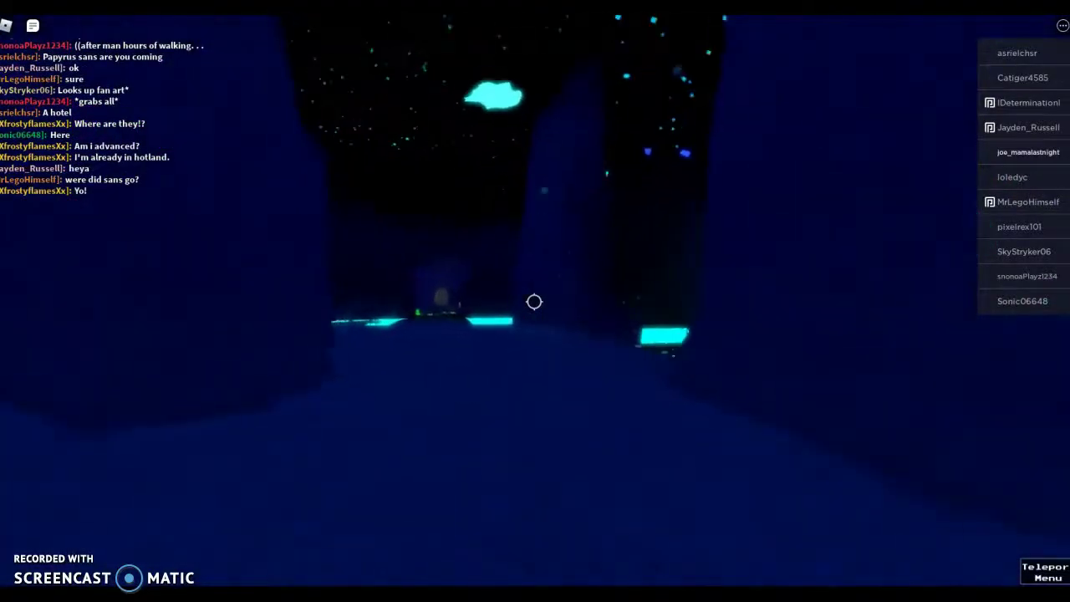
pyautogui.press('w')
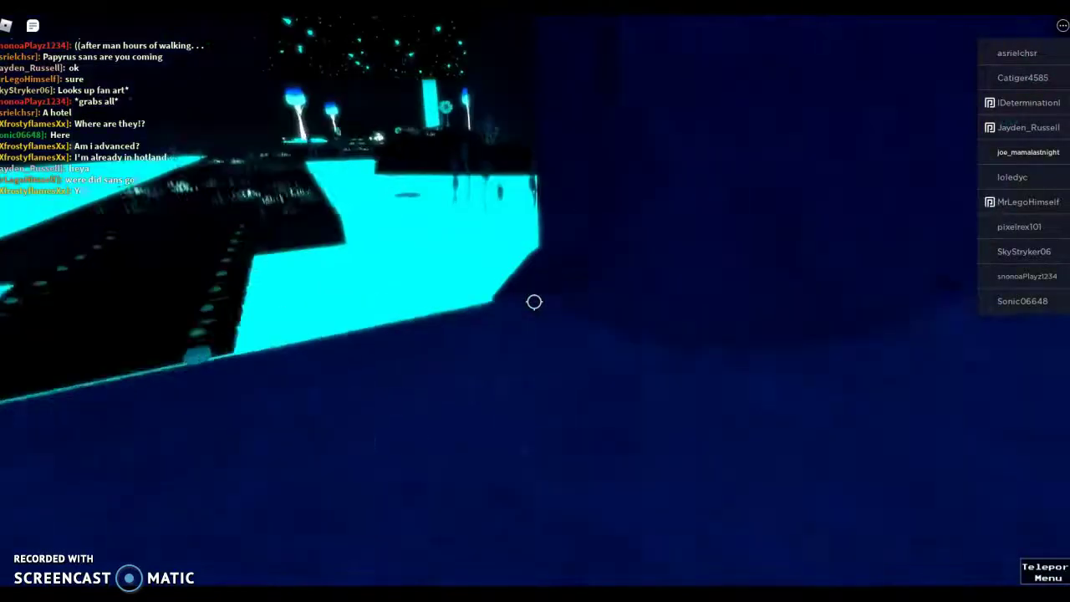
pyautogui.press('w')
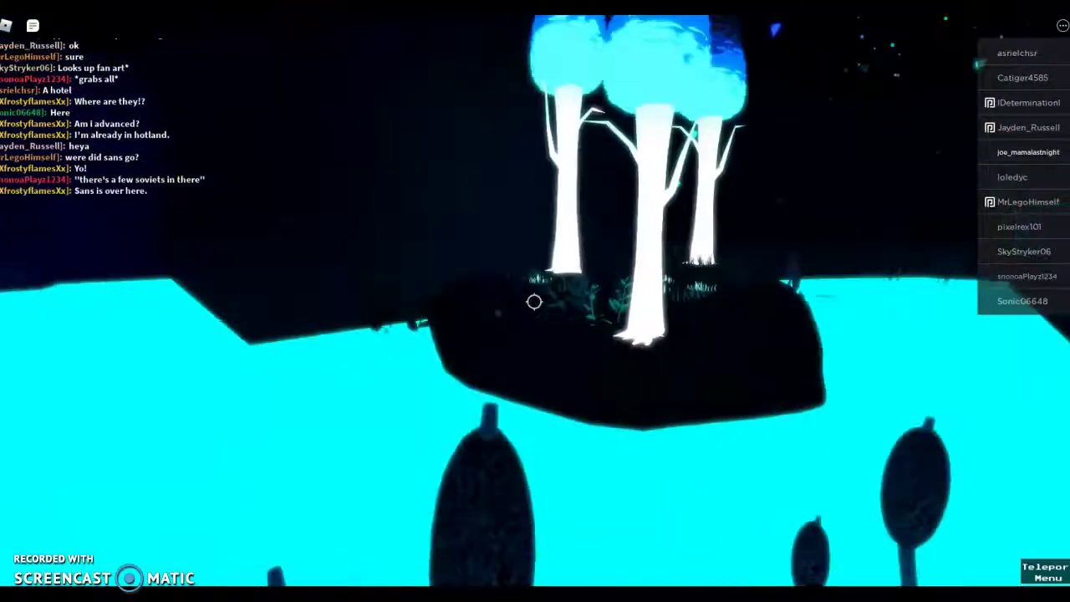
pyautogui.press('w')
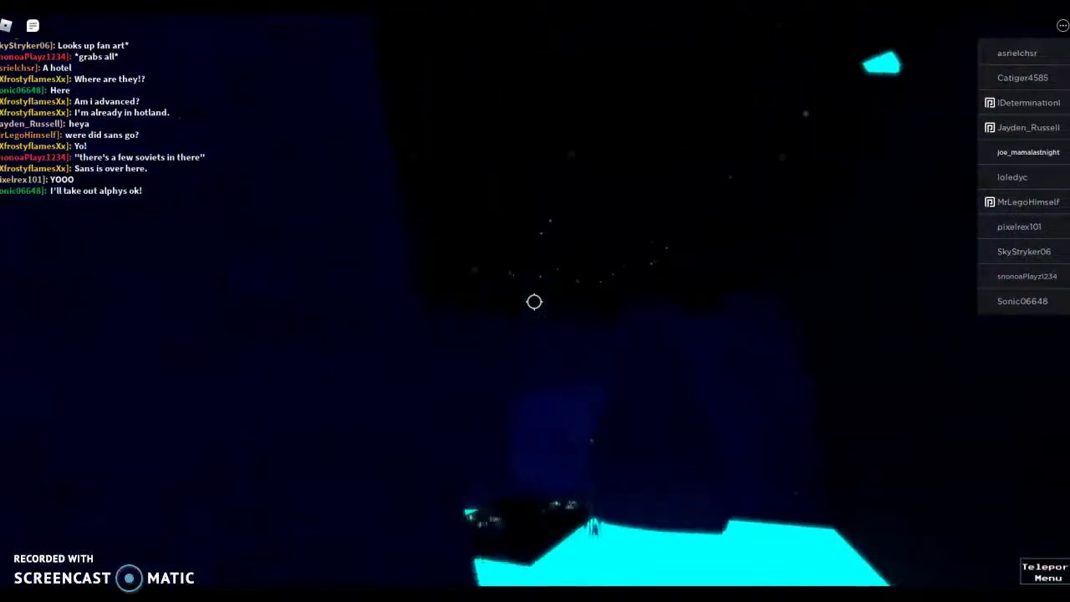
pyautogui.press('w')
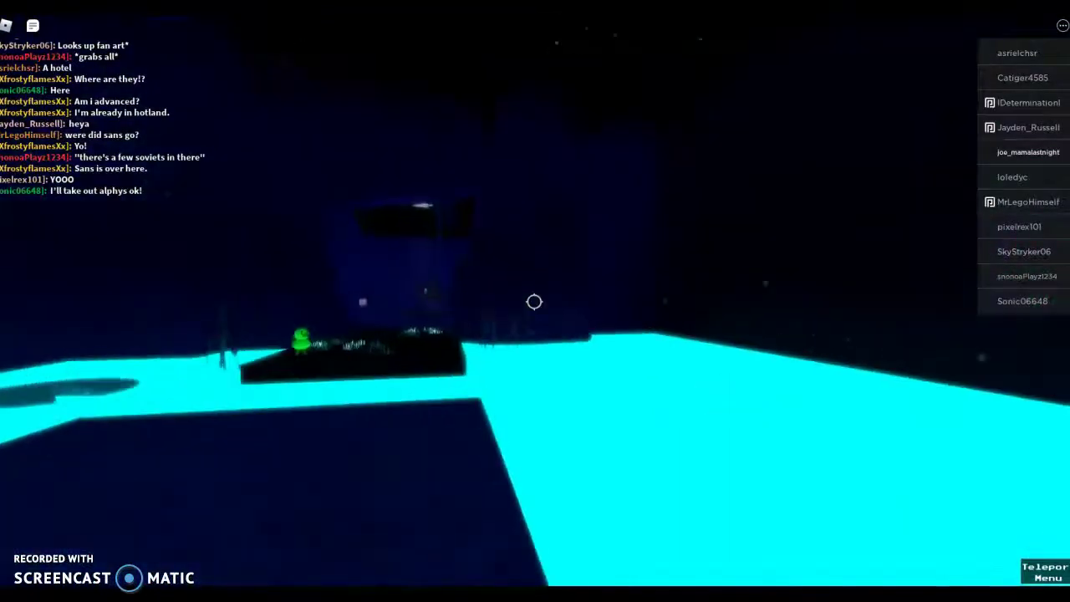
pyautogui.press('w')
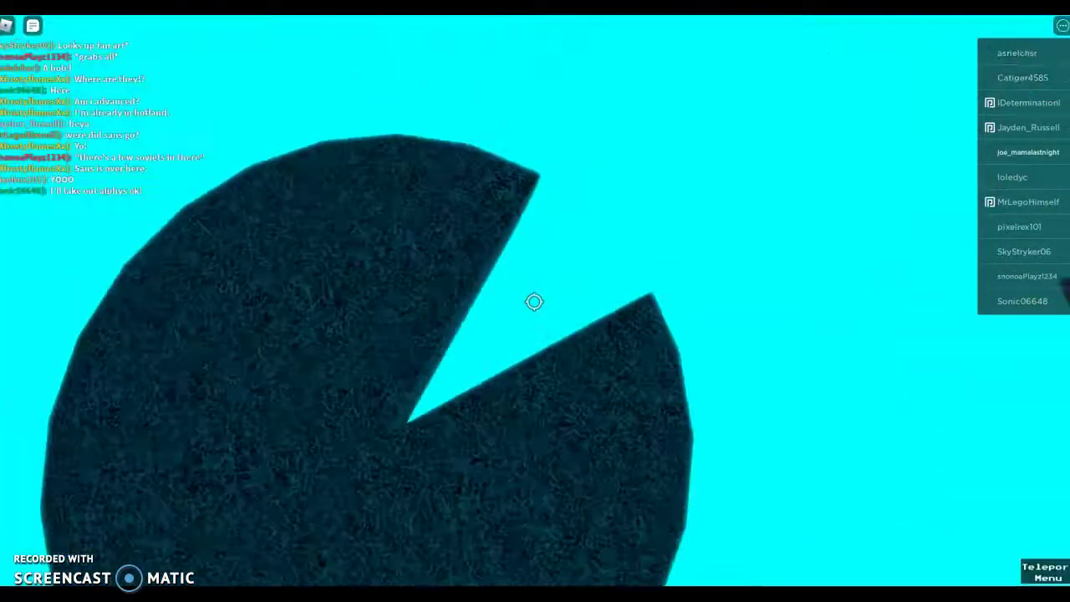
pyautogui.scroll(-5, 535, 302)
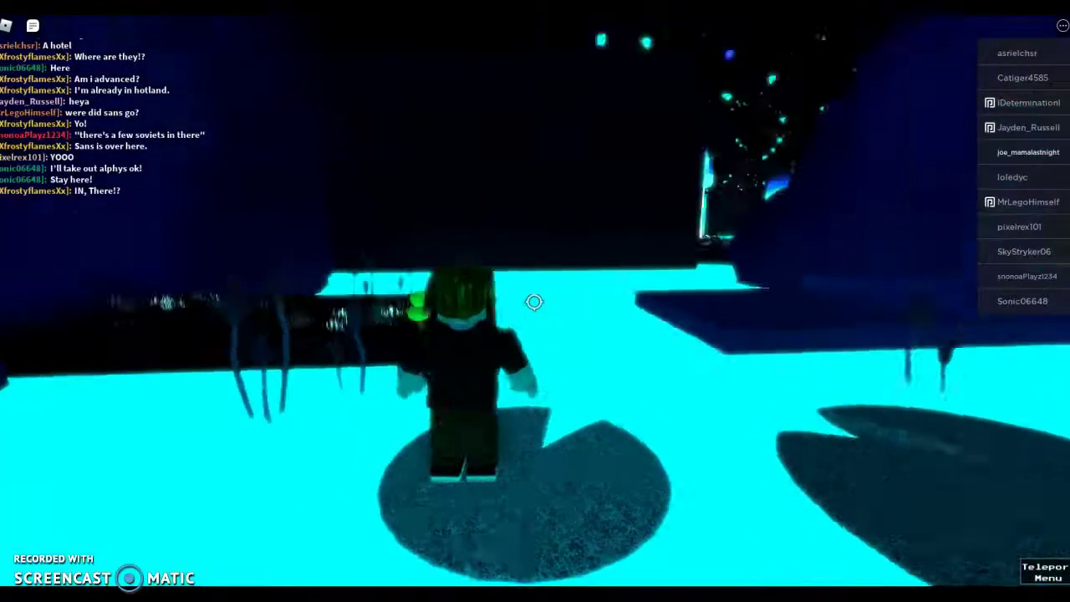
pyautogui.press('w')
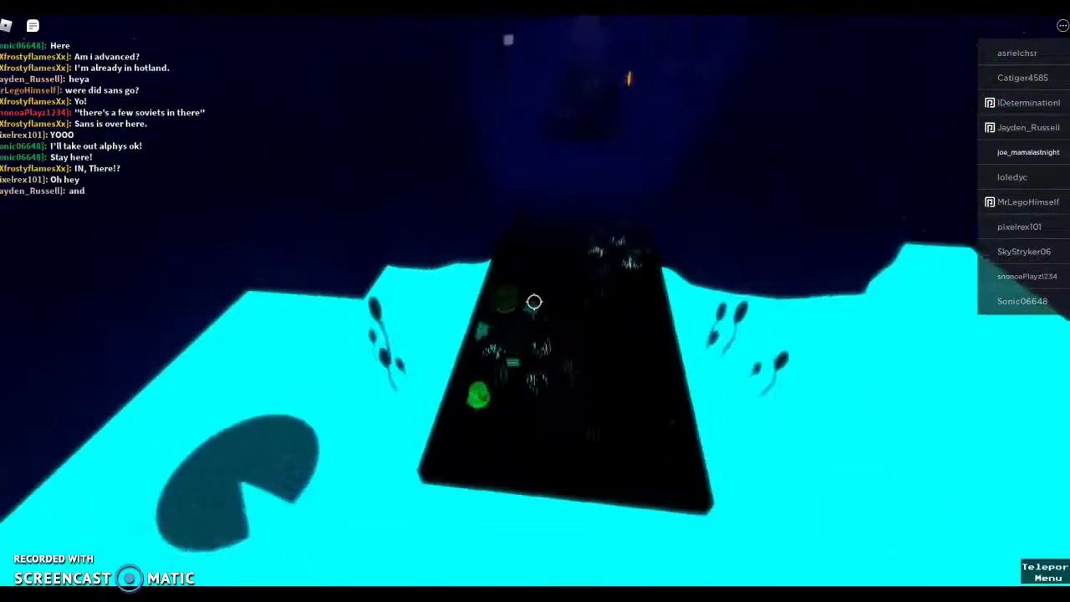
pyautogui.press('w')
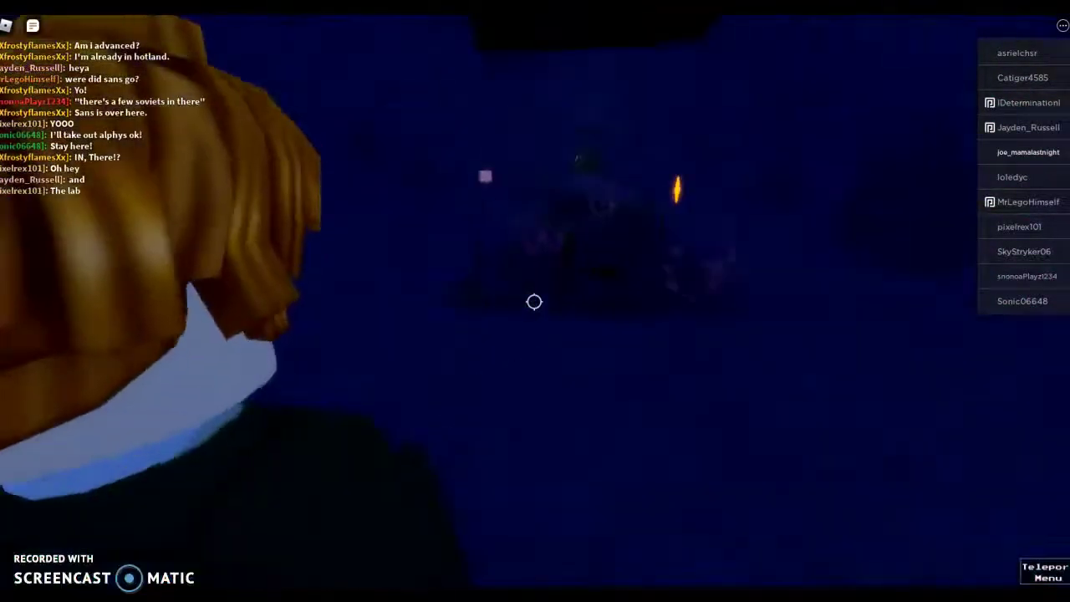
pyautogui.scroll(5, 518, 284)
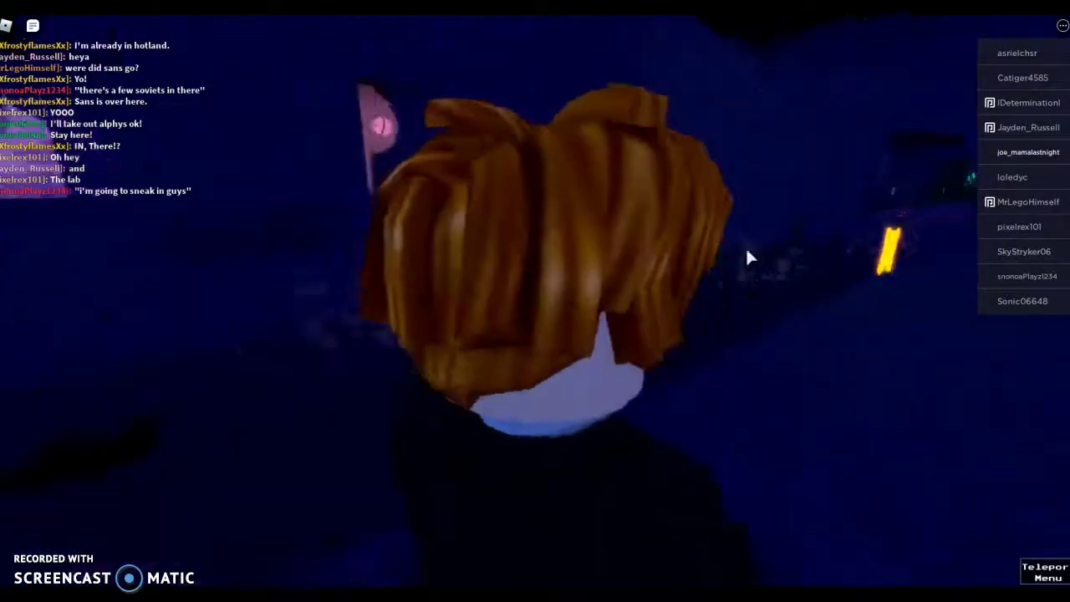
pyautogui.scroll(-5, 735, 333)
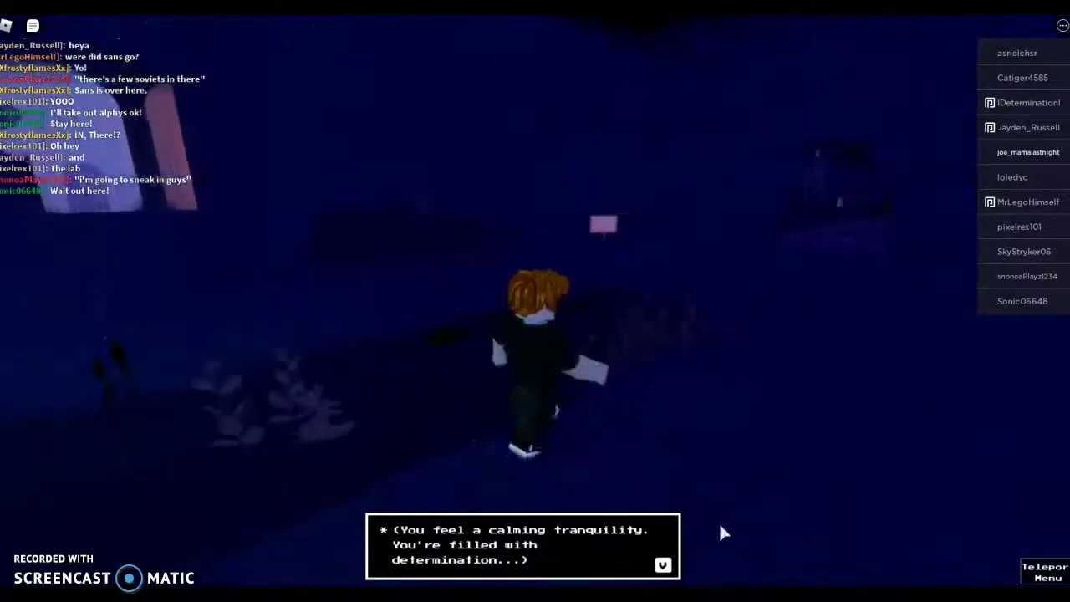
# - Cross the dark blue room and the corridor of glowing signs, then pass the coloured-light doorway
pyautogui.press('w')
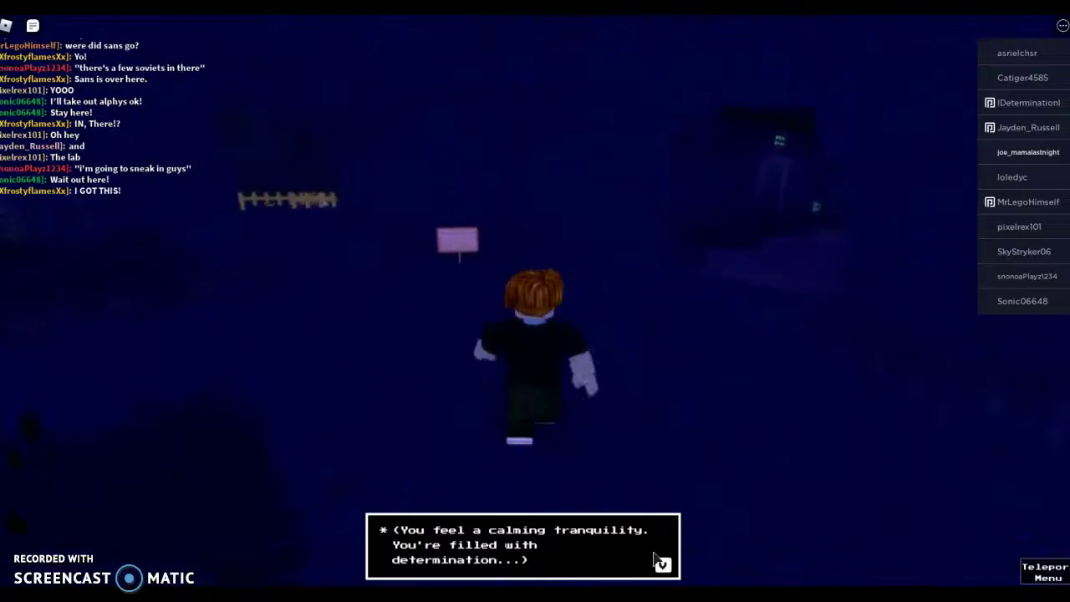
pyautogui.press('w')
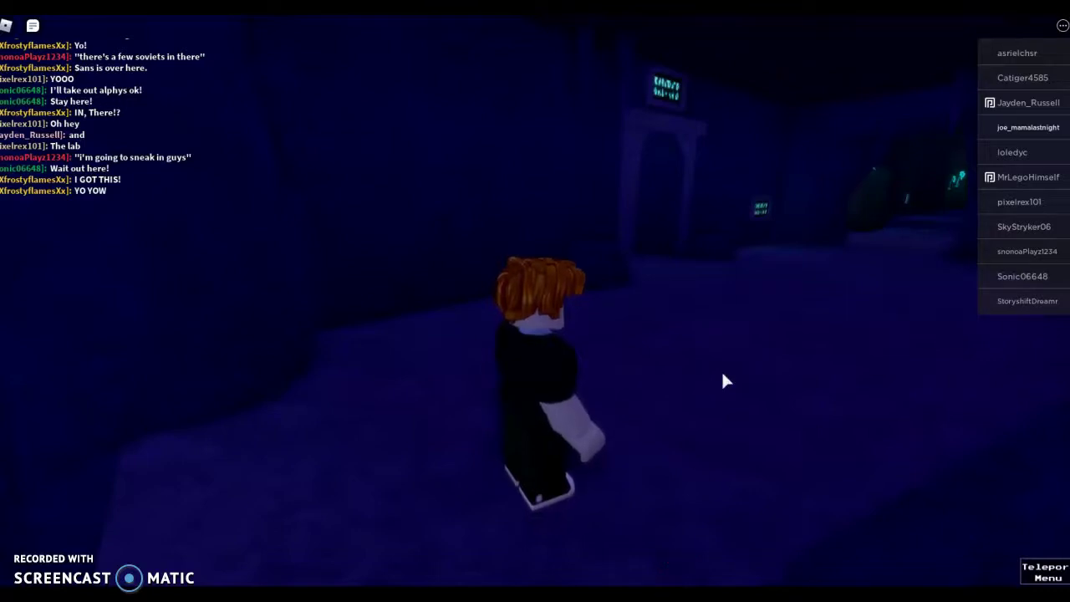
pyautogui.press('w')
pyautogui.scroll(5, 722, 372)
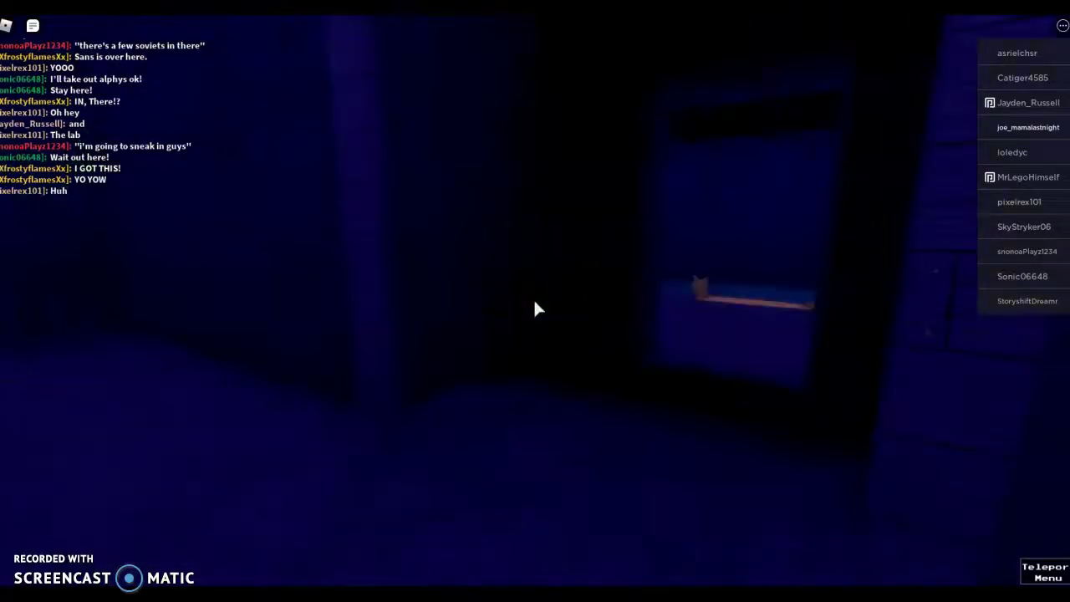
pyautogui.press('w')
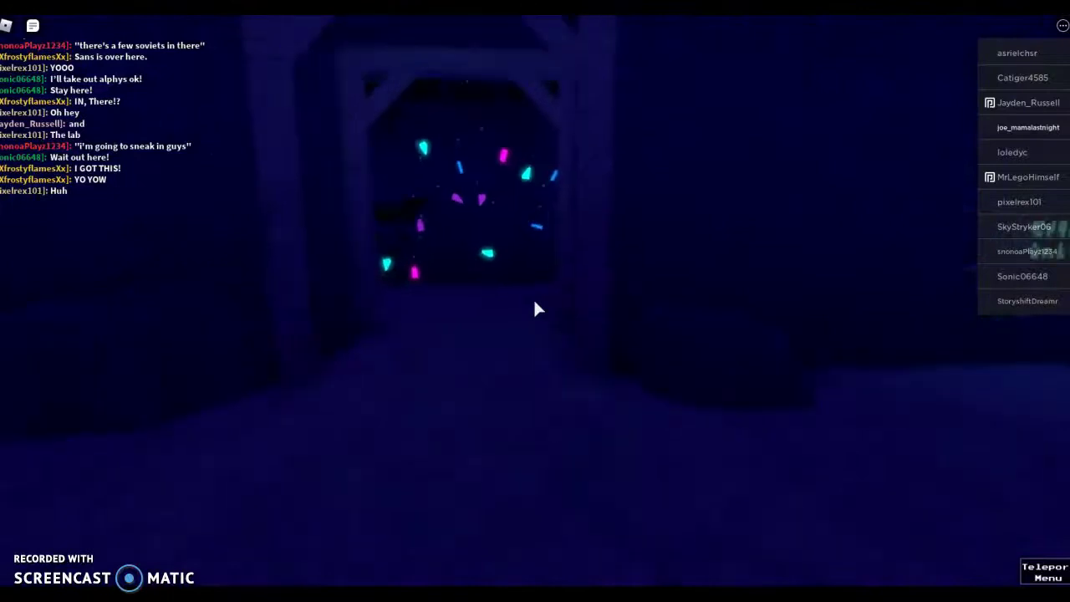
pyautogui.press('w')
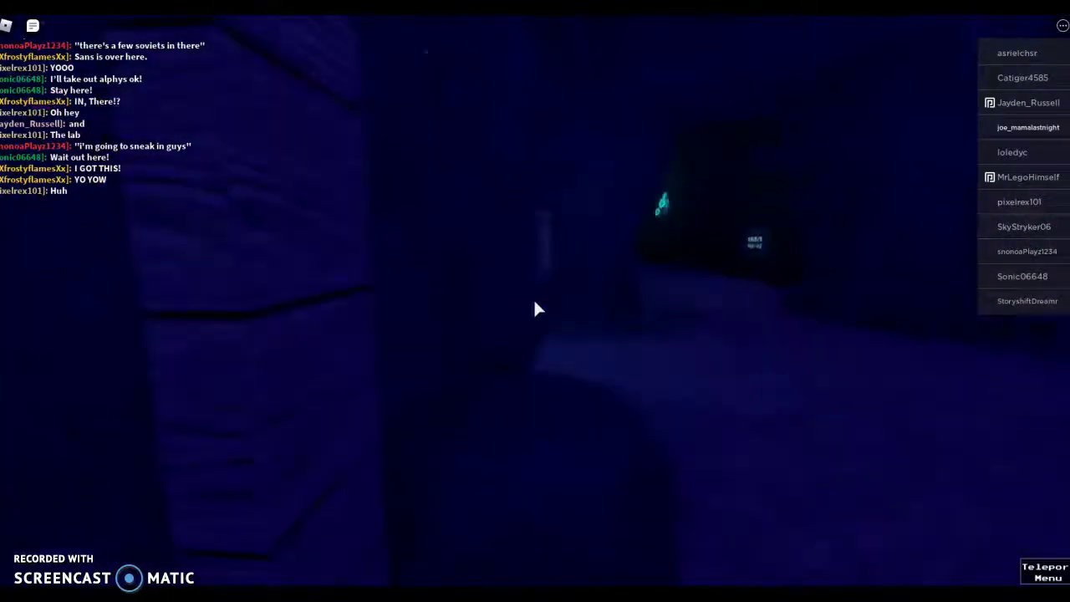
pyautogui.press('w')
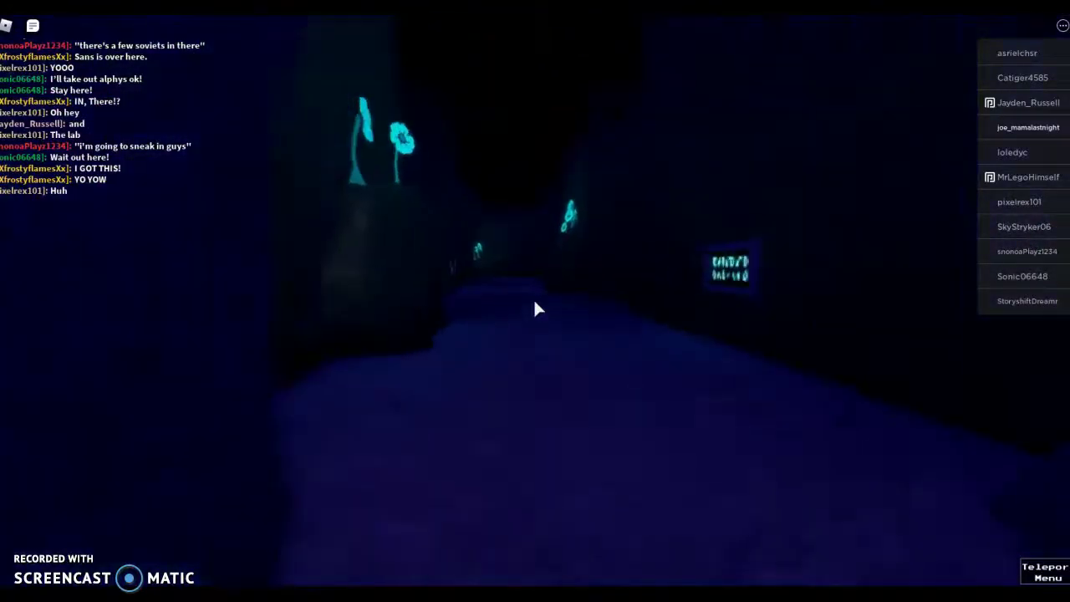
# - Walk along the dark corridor past the glowing crystals and flowers into the dark room
pyautogui.press('w')
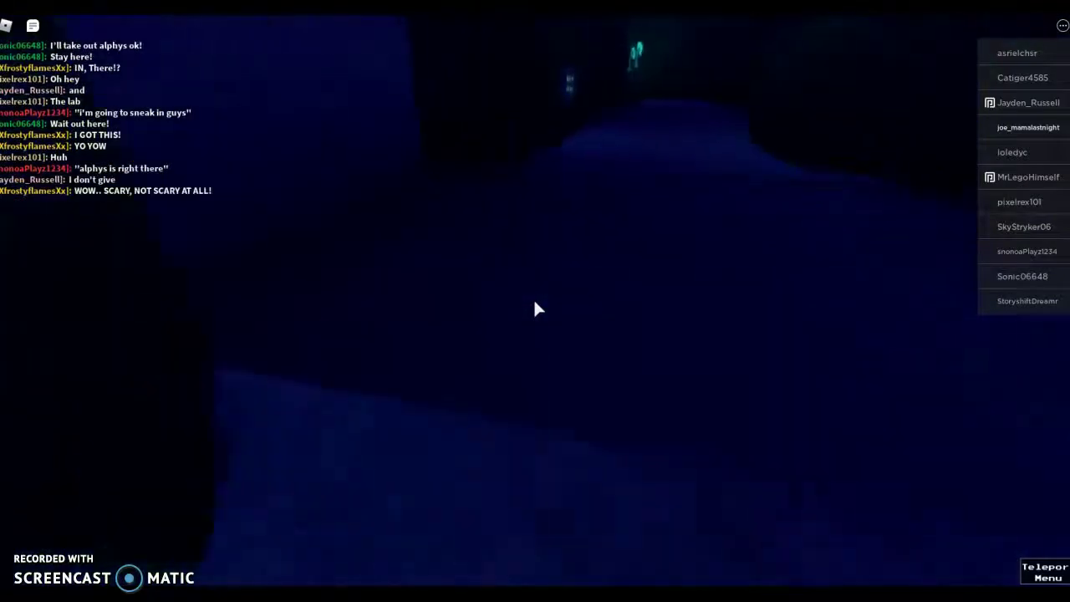
pyautogui.press('w')
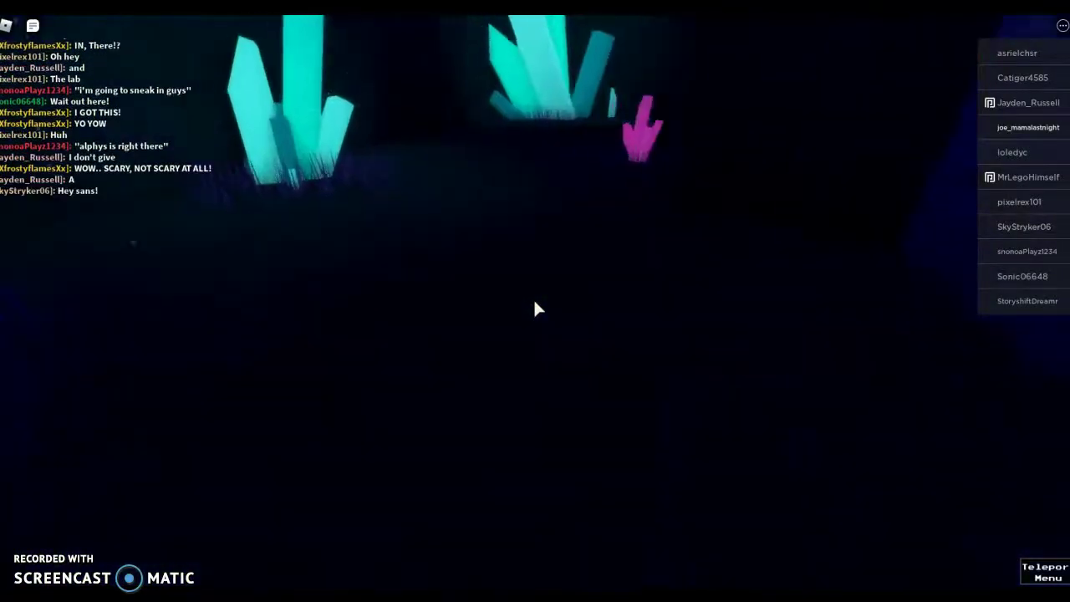
pyautogui.press('w')
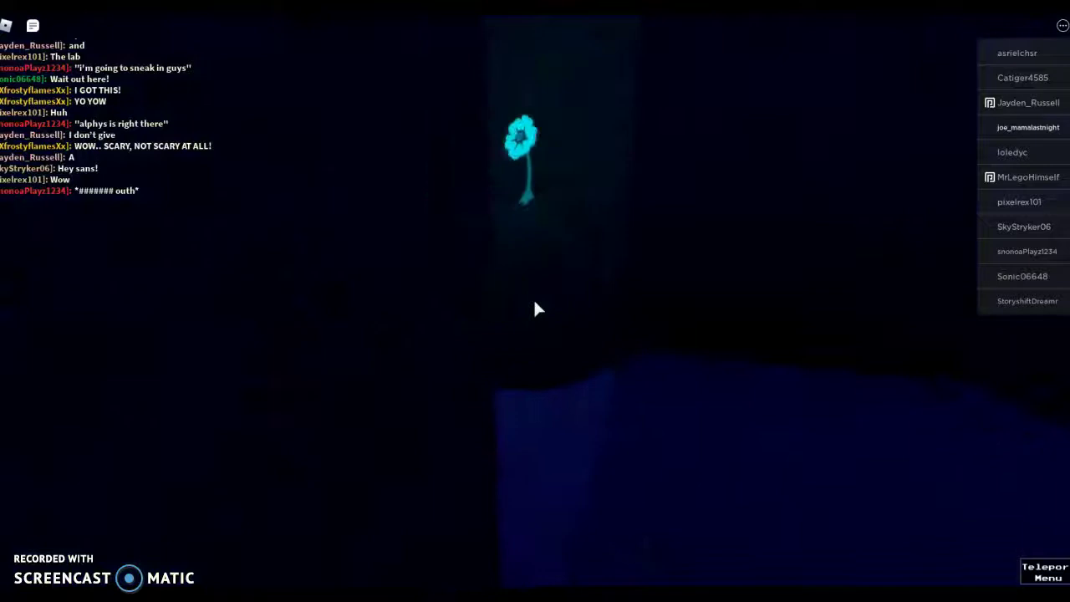
pyautogui.press('w')
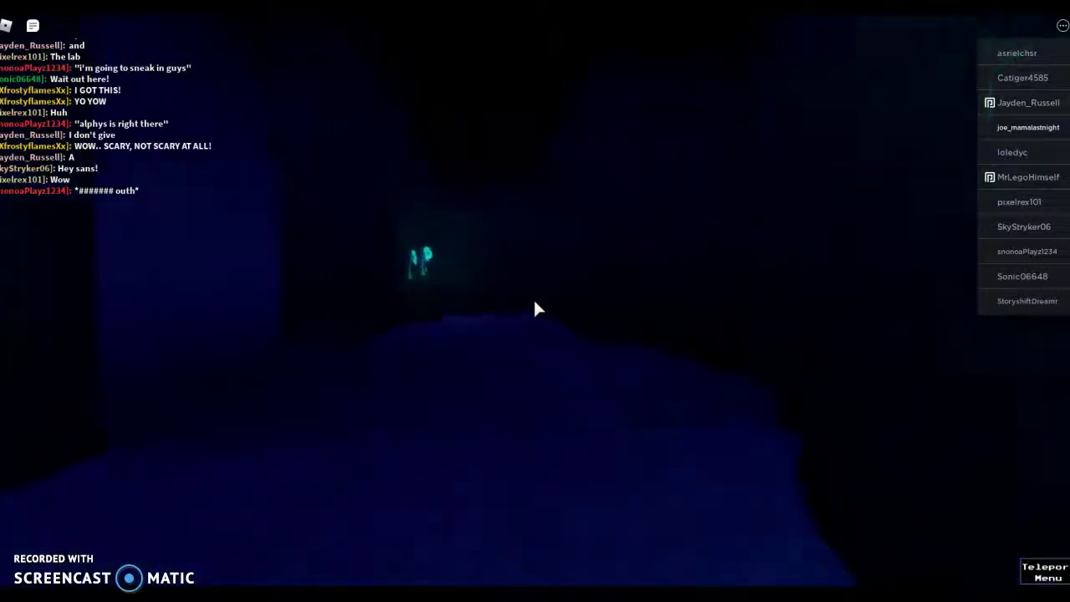
pyautogui.press('w')
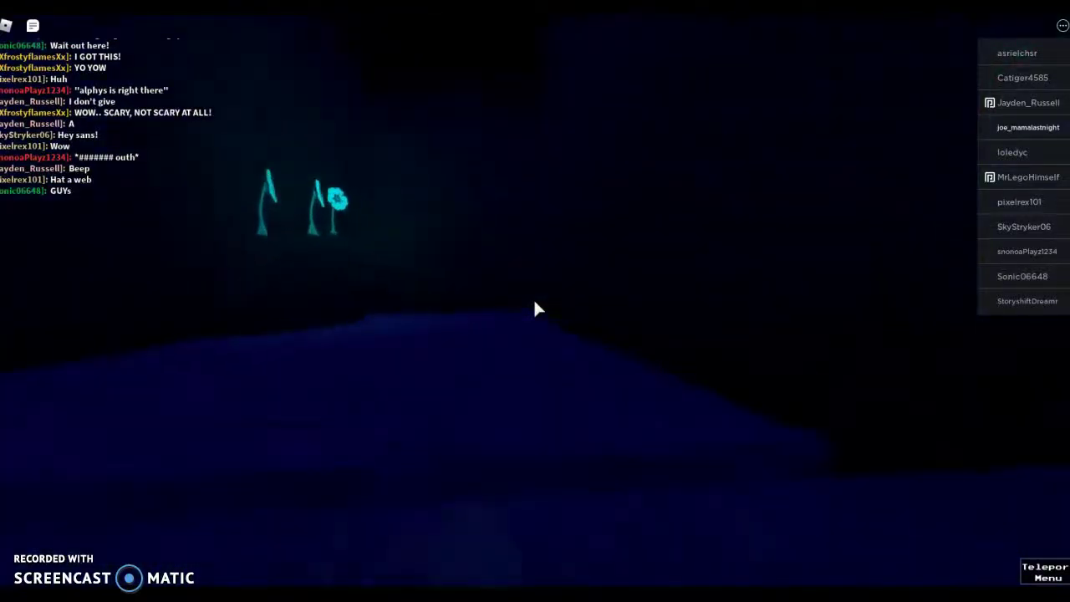
pyautogui.press('w')
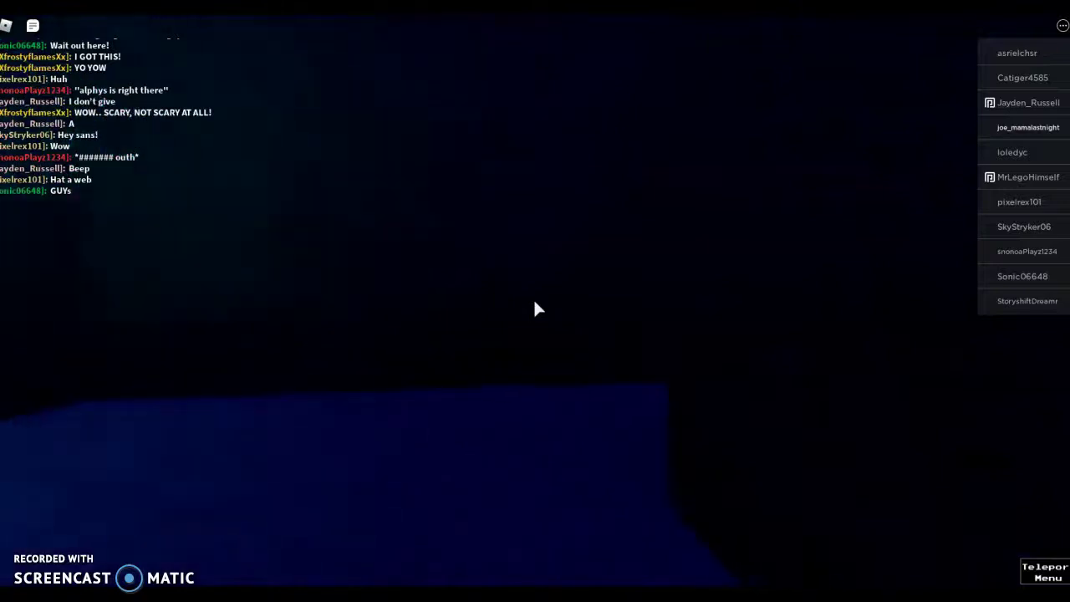
# - Walk through the glowing mushroom forest past the luminous grass toward the dark curtain
pyautogui.press('w')
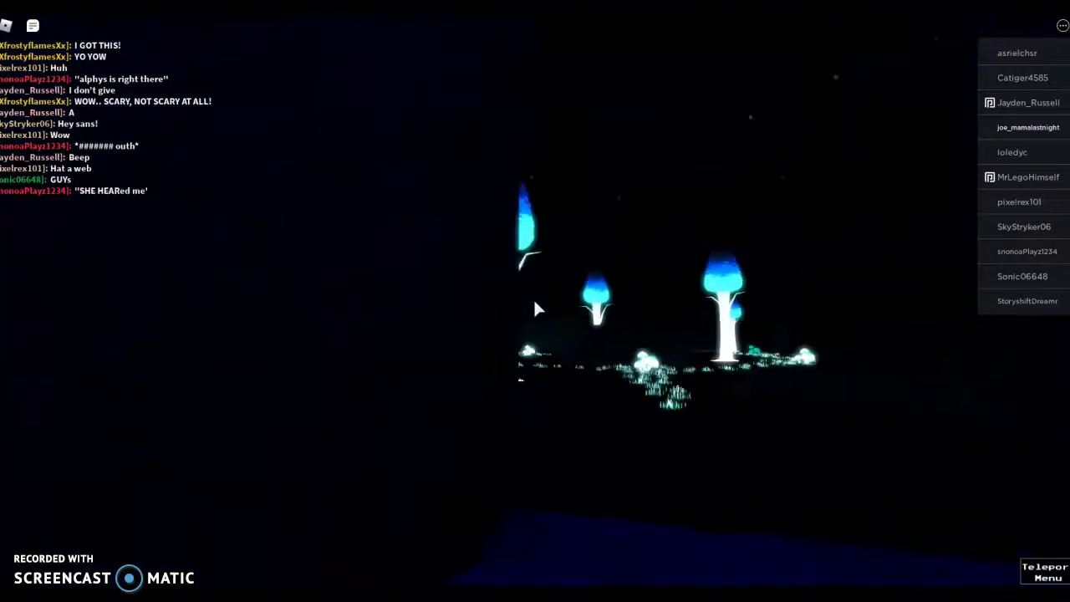
pyautogui.press('w')
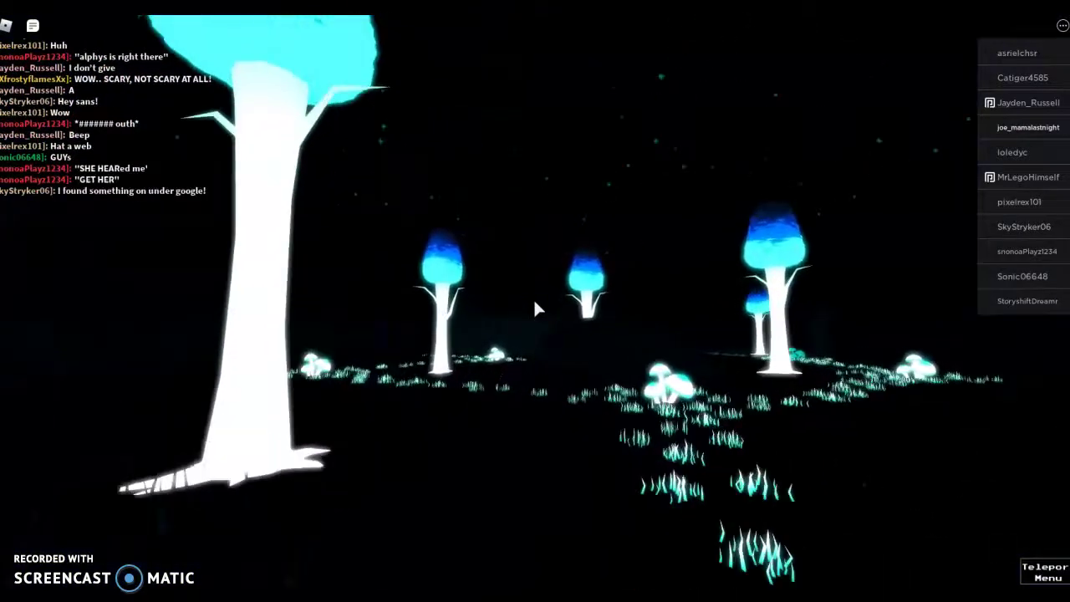
pyautogui.press('w')
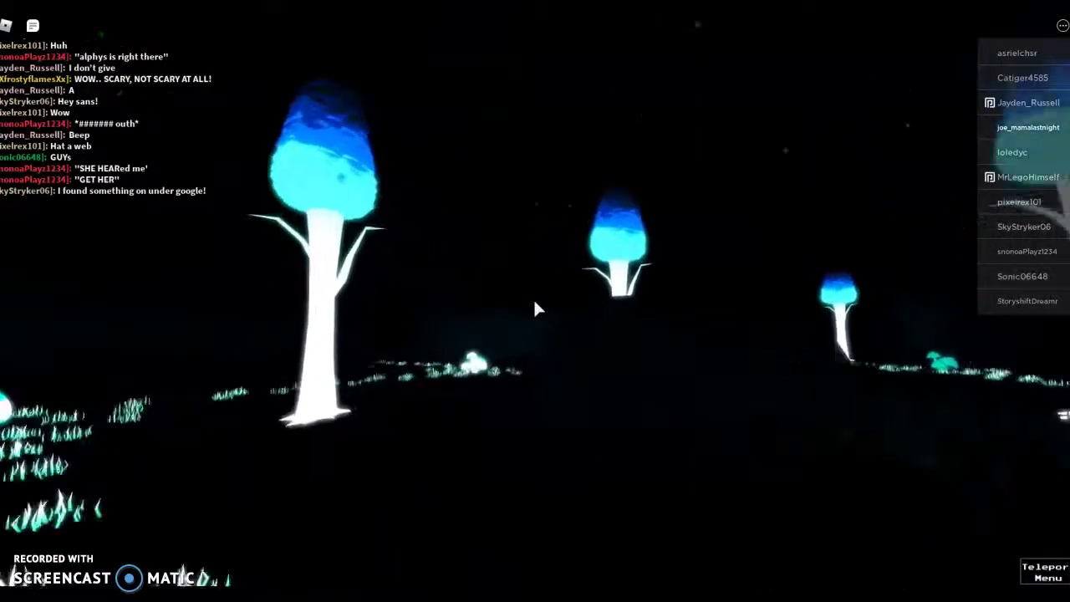
pyautogui.press('w')
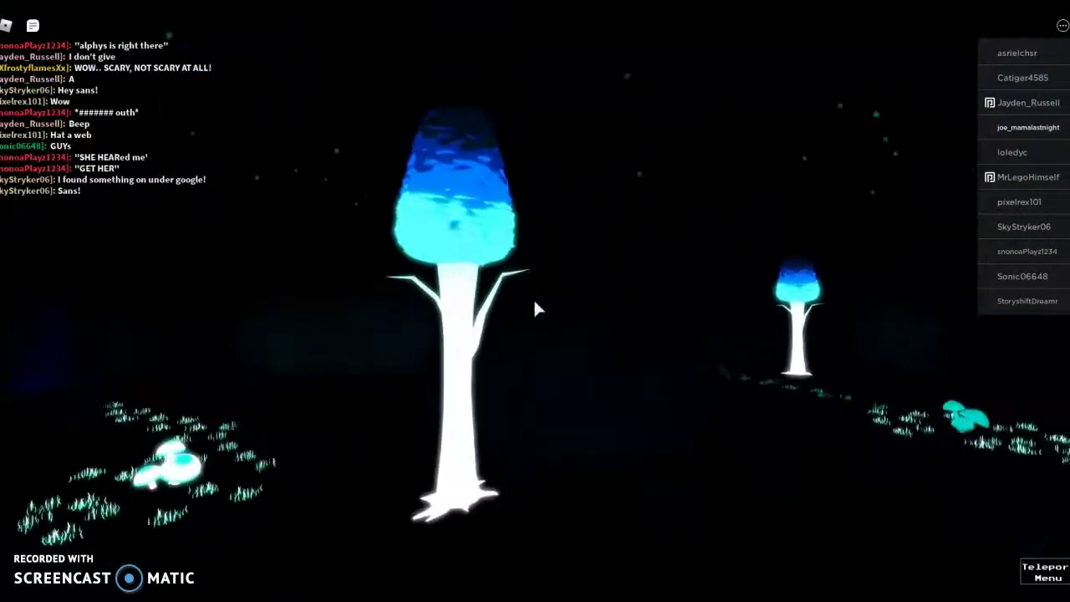
pyautogui.press('w')
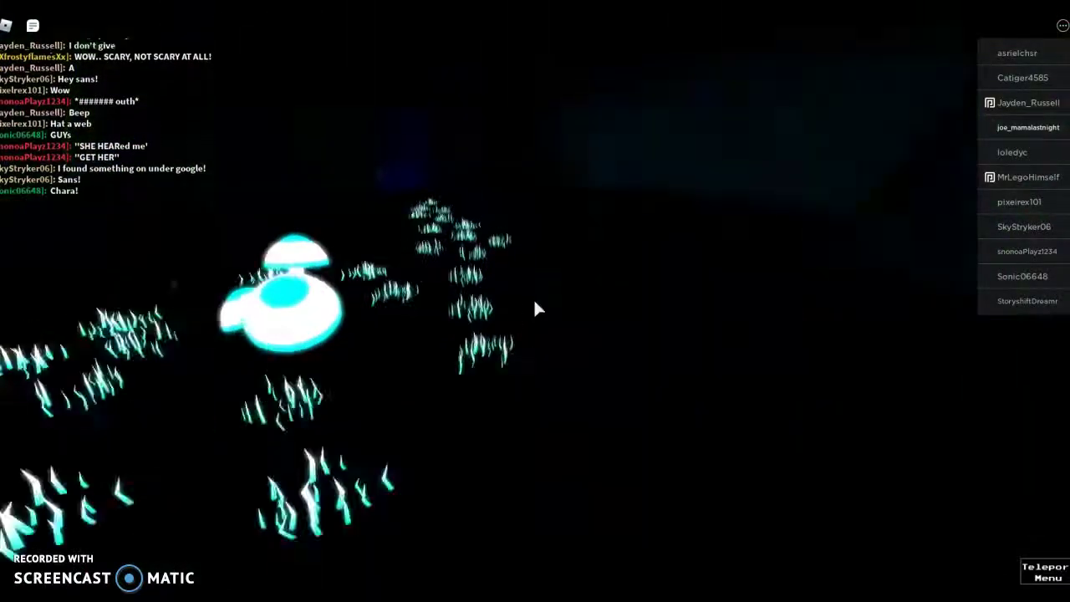
pyautogui.press('w')
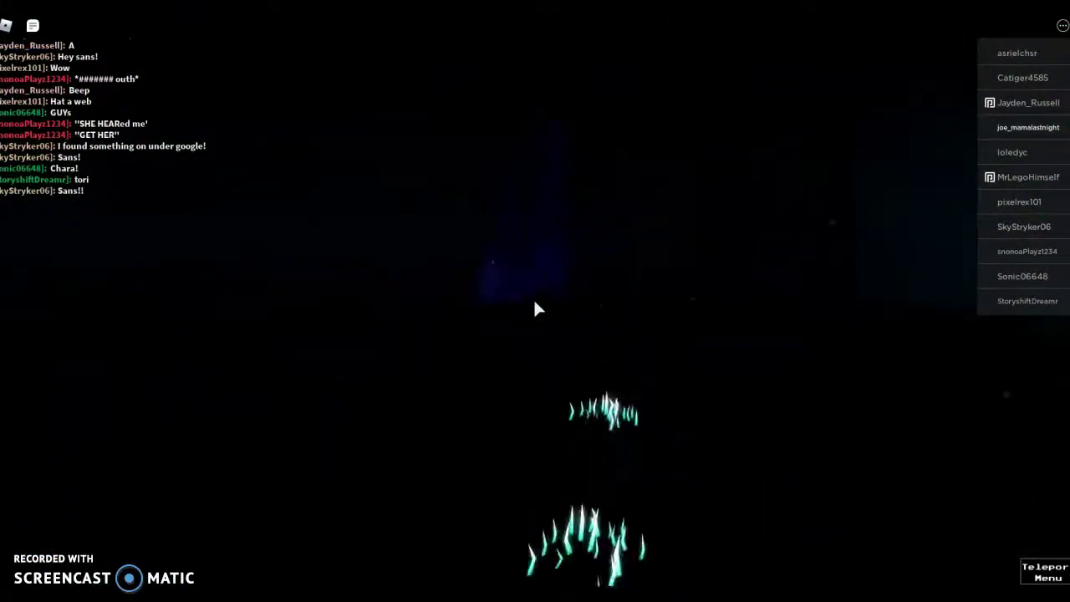
# - Pass through the curtain into the Temmie room and read the TEM SHOP sign
pyautogui.press('w')
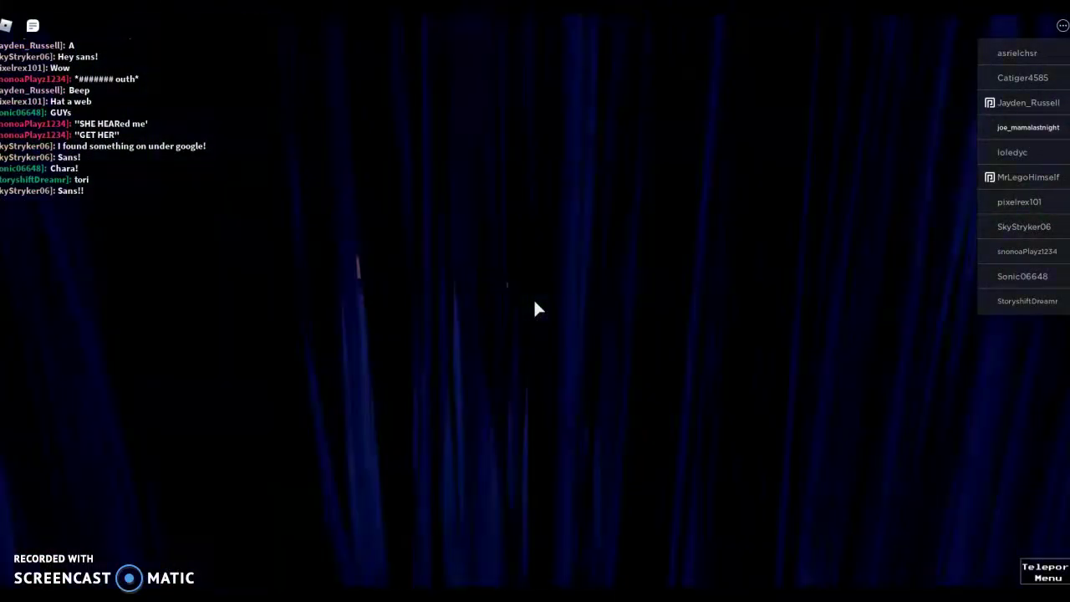
pyautogui.press('w')
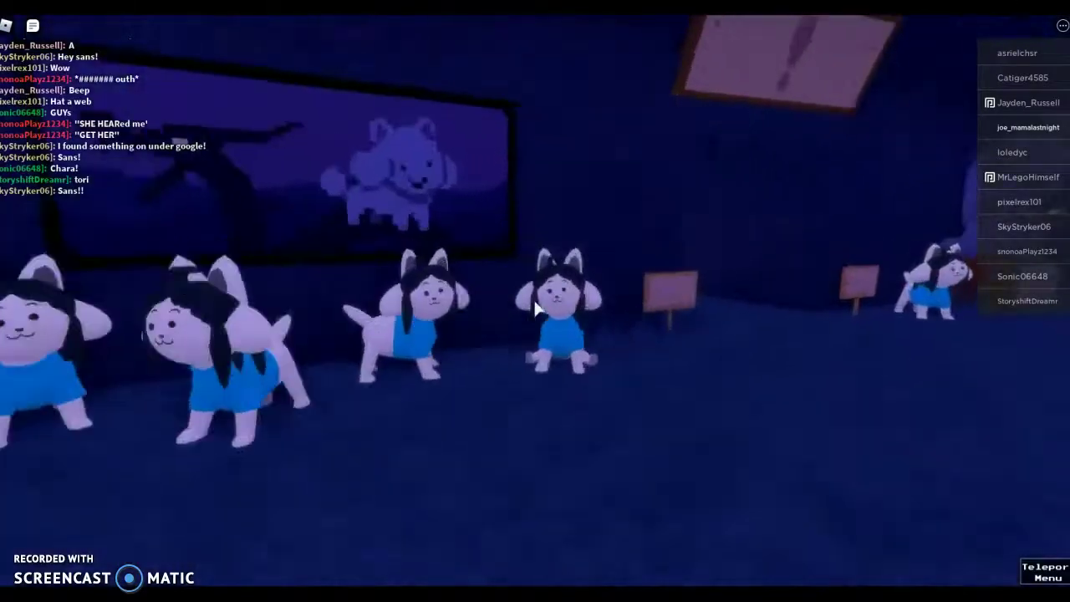
pyautogui.press('a')
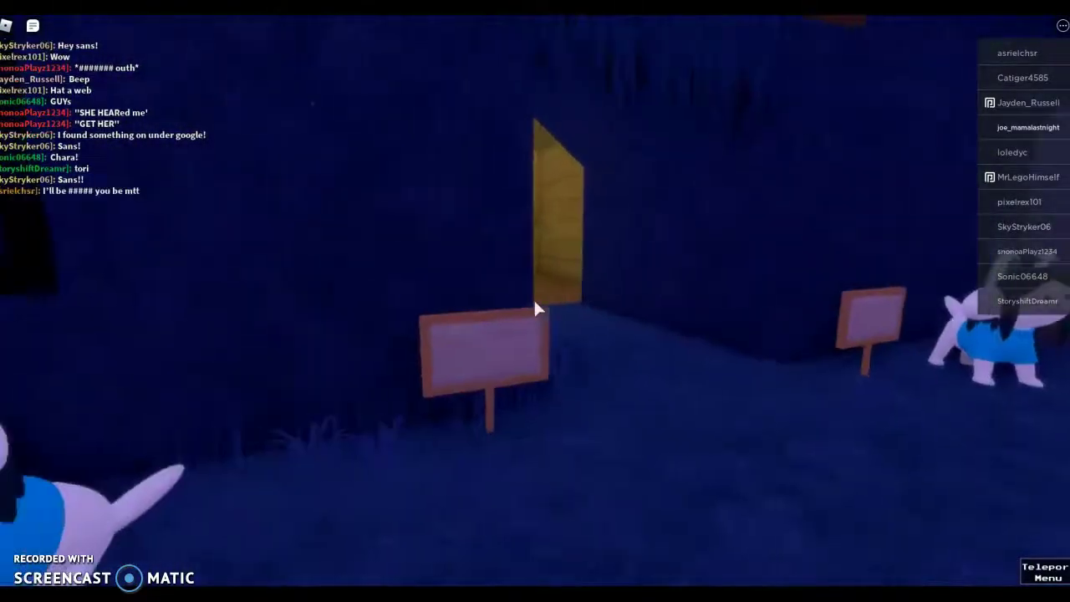
pyautogui.press('d')
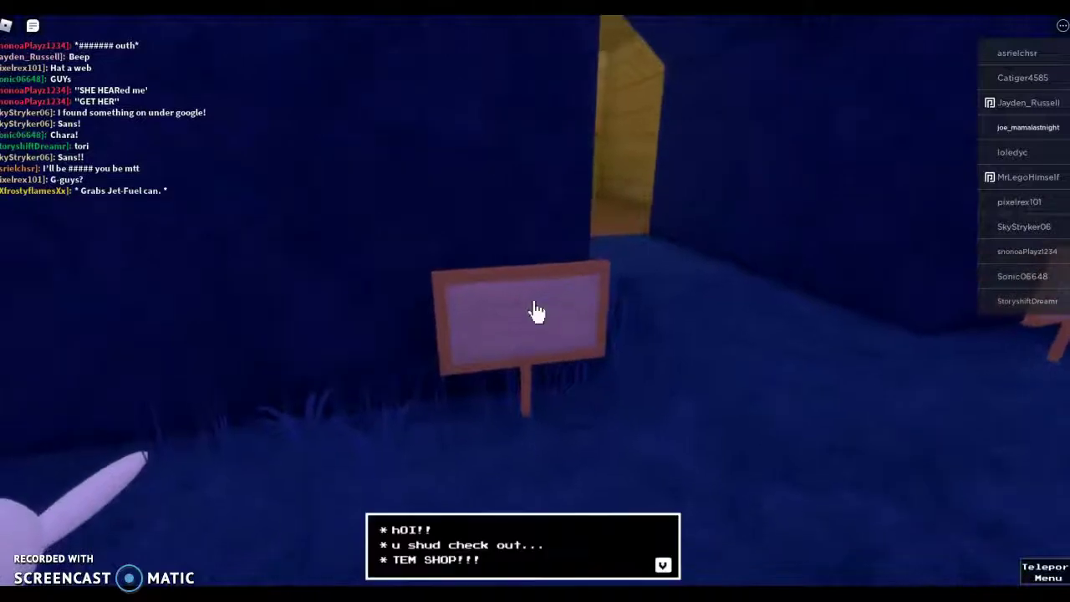
pyautogui.scroll(-3, 535, 309)
pyautogui.press('w')
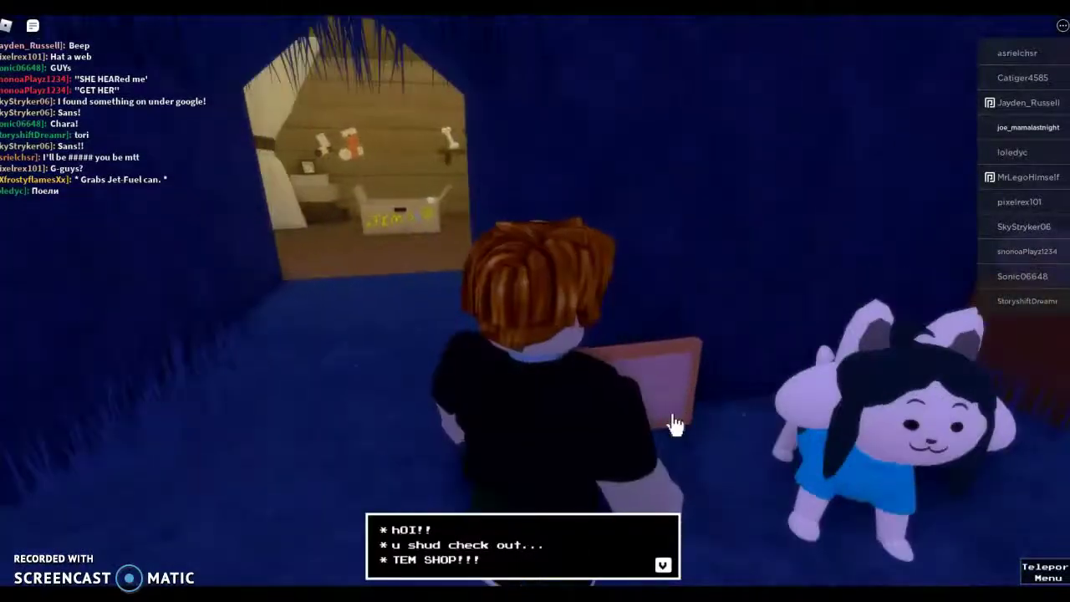
pyautogui.press('w')
pyautogui.press('d')
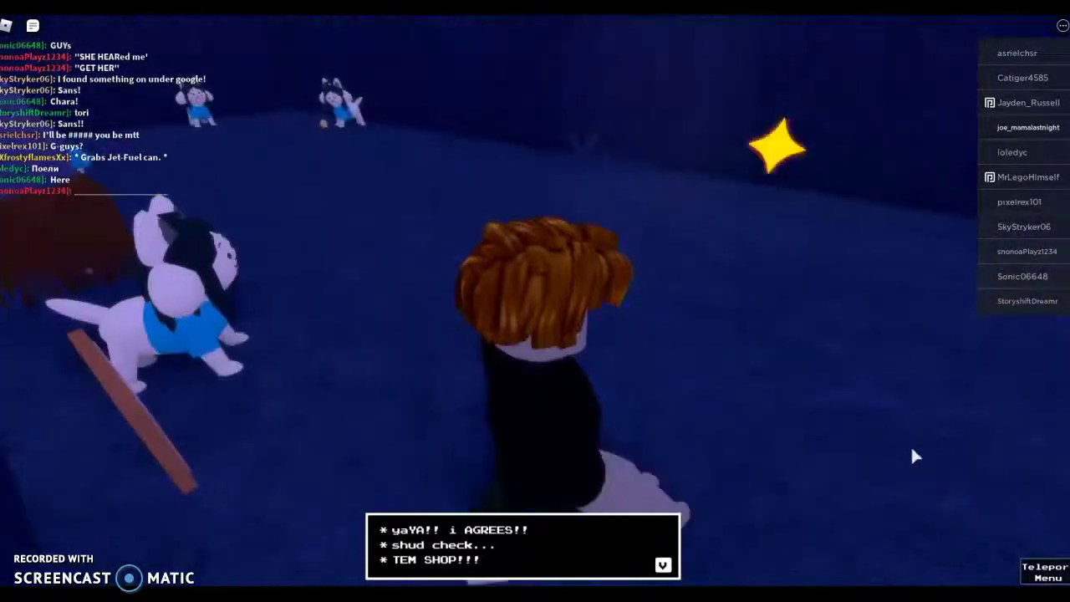
# - Walk into the Tem shop past the TEM SHOP box up to the wall
pyautogui.press('w')
pyautogui.press('a')
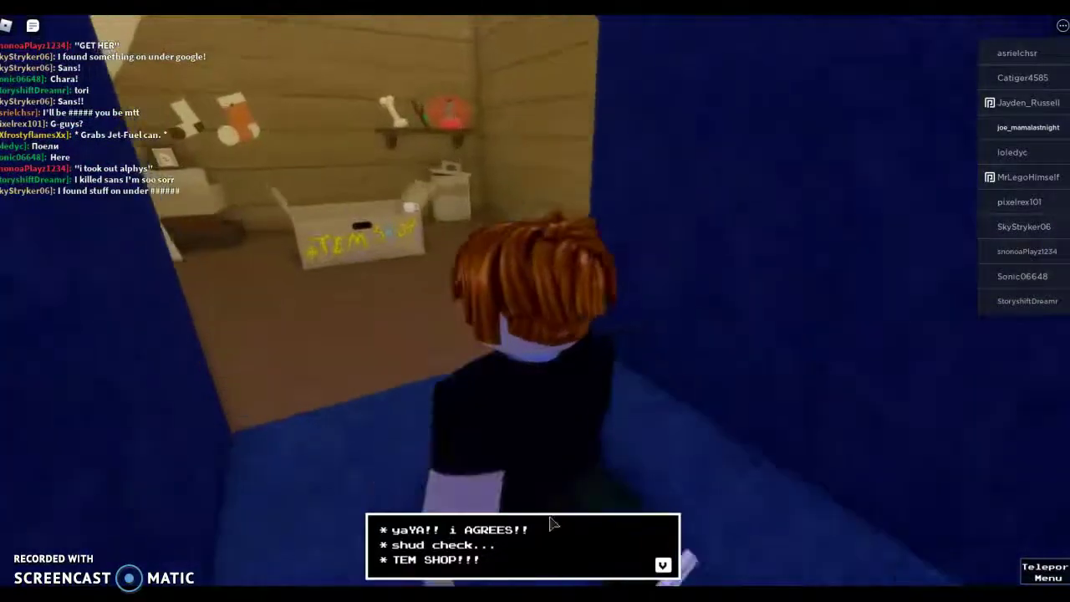
pyautogui.press('w')
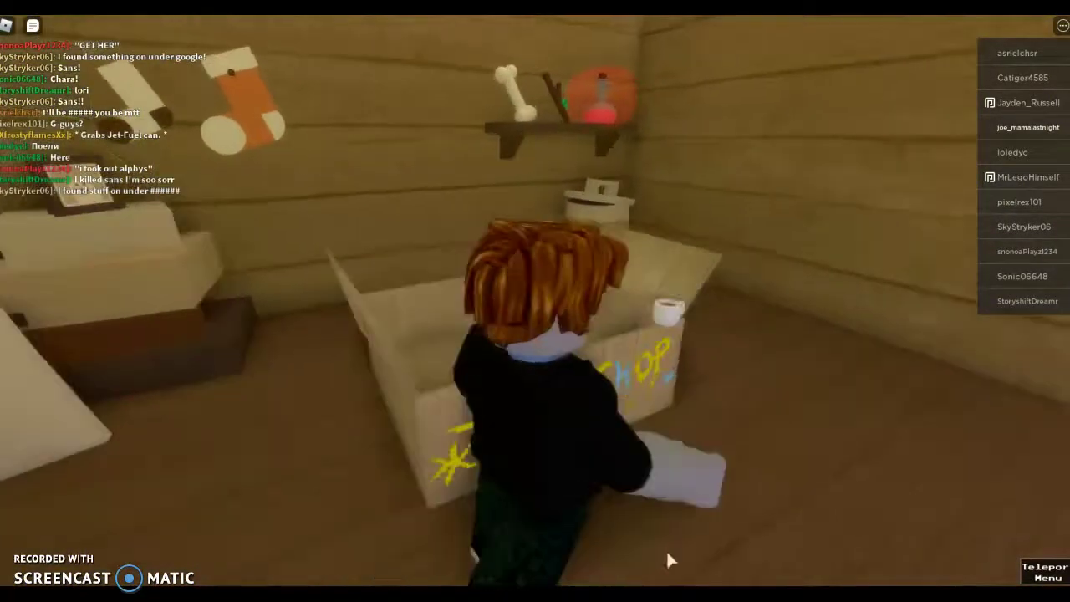
pyautogui.press('w')
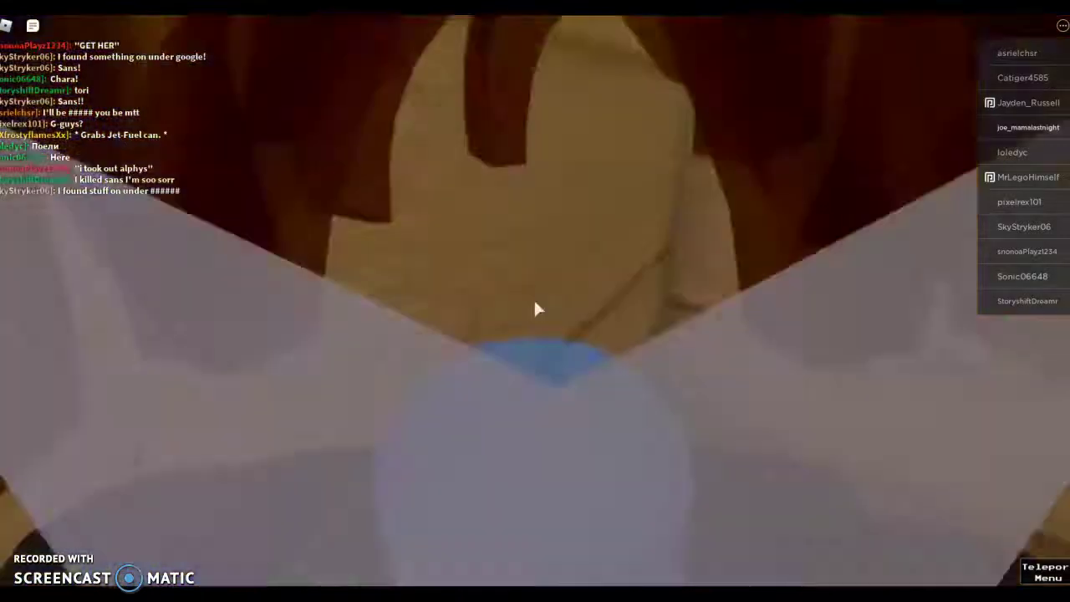
# - Head down the dark corridor past the Tem statue and turn to face the glowing mushroom trees
pyautogui.press('w')
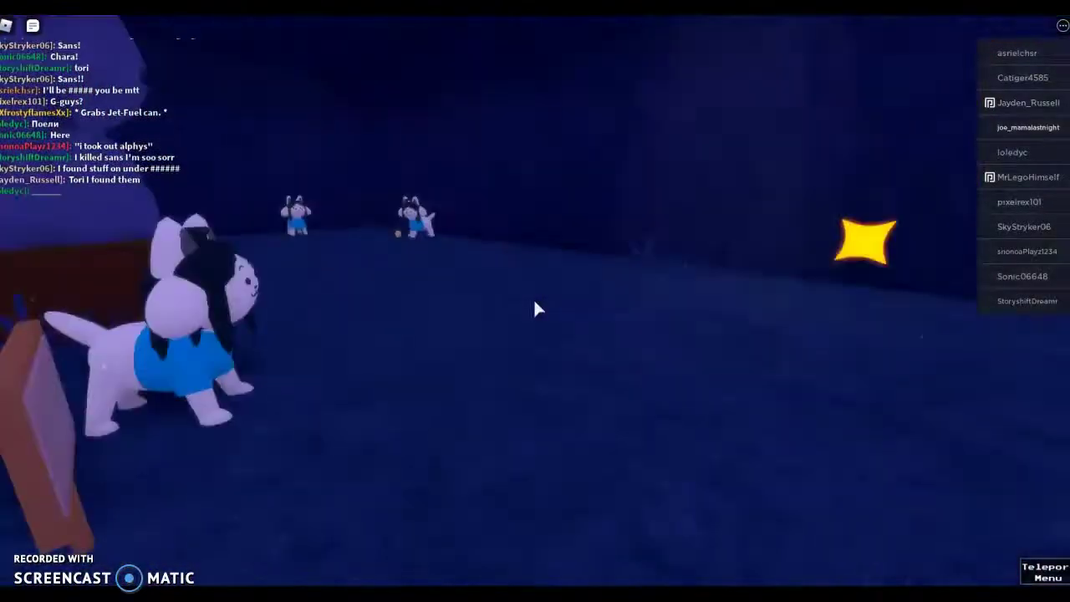
pyautogui.press('s')
pyautogui.press('d')
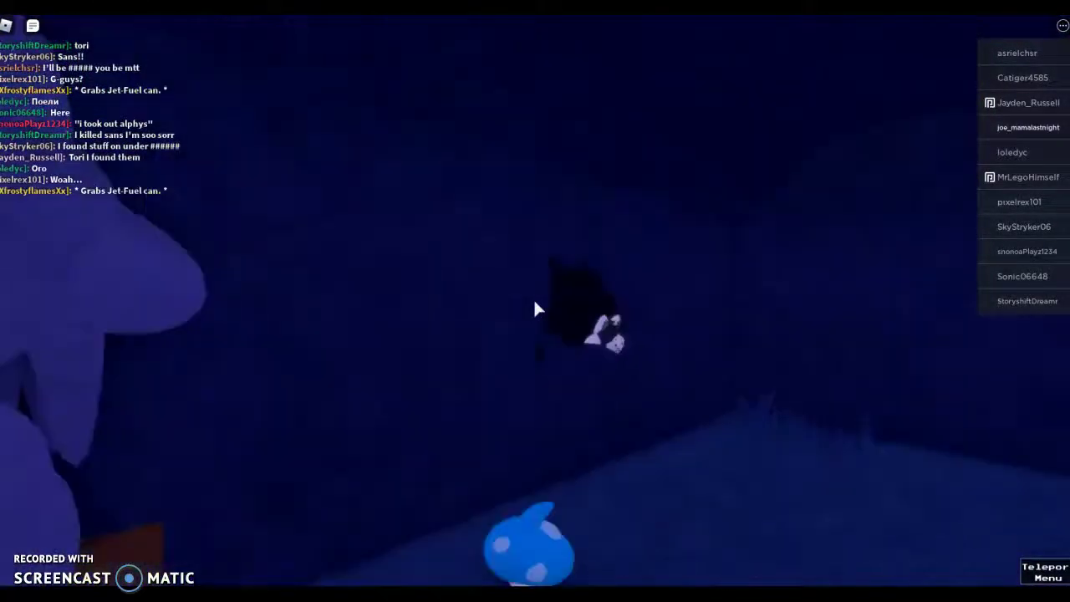
pyautogui.press('w')
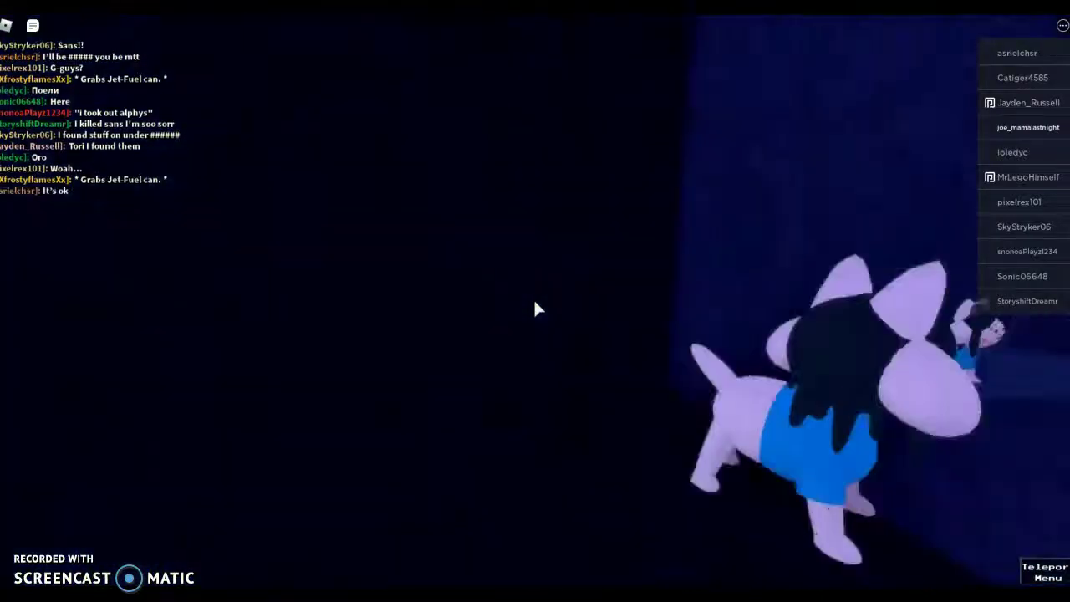
pyautogui.press('s')
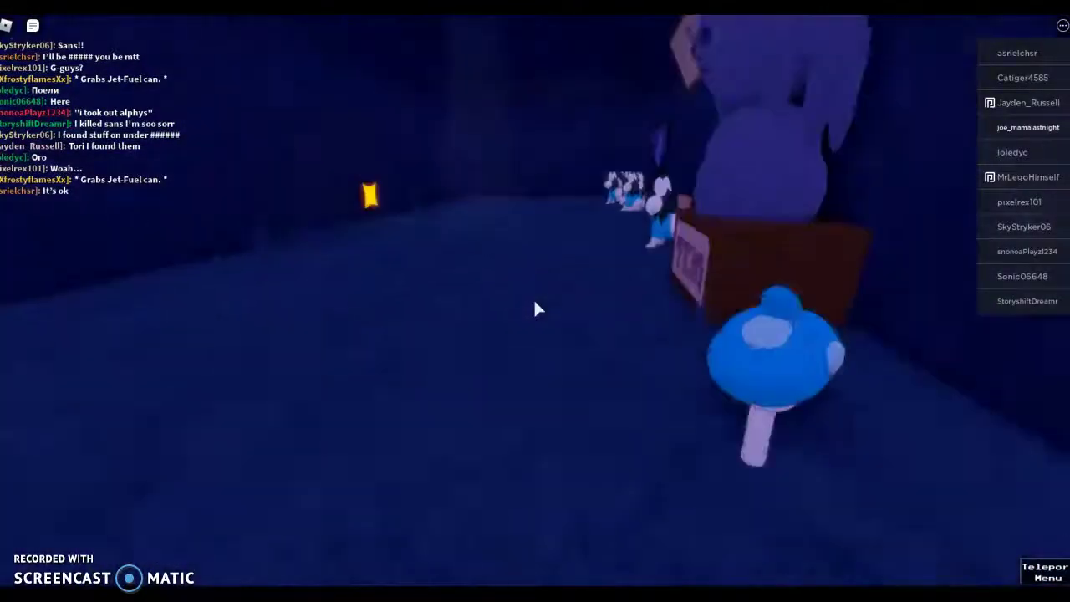
pyautogui.press('a')
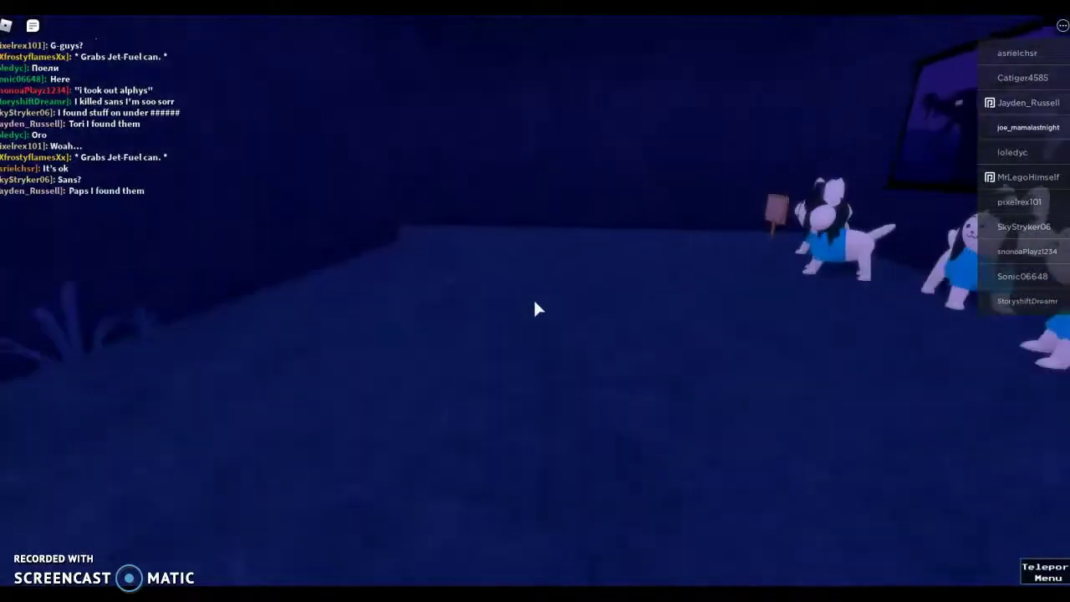
pyautogui.press('a')
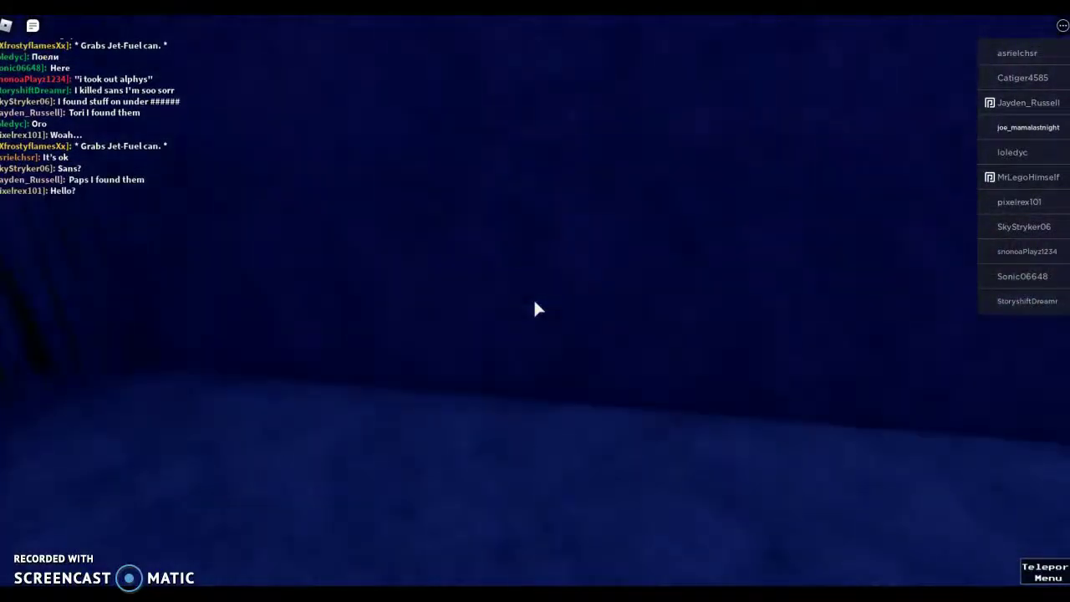
pyautogui.press('d')
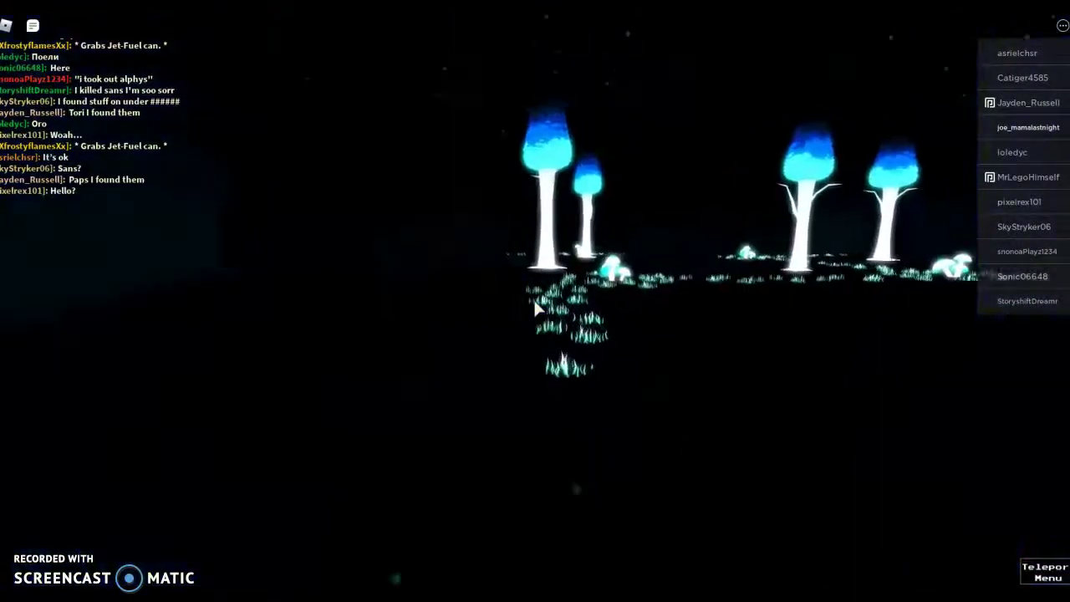
# - Follow the glowing cyan grass path past lanterns and purple crystals with shift-lock on, then release it
pyautogui.press('w')
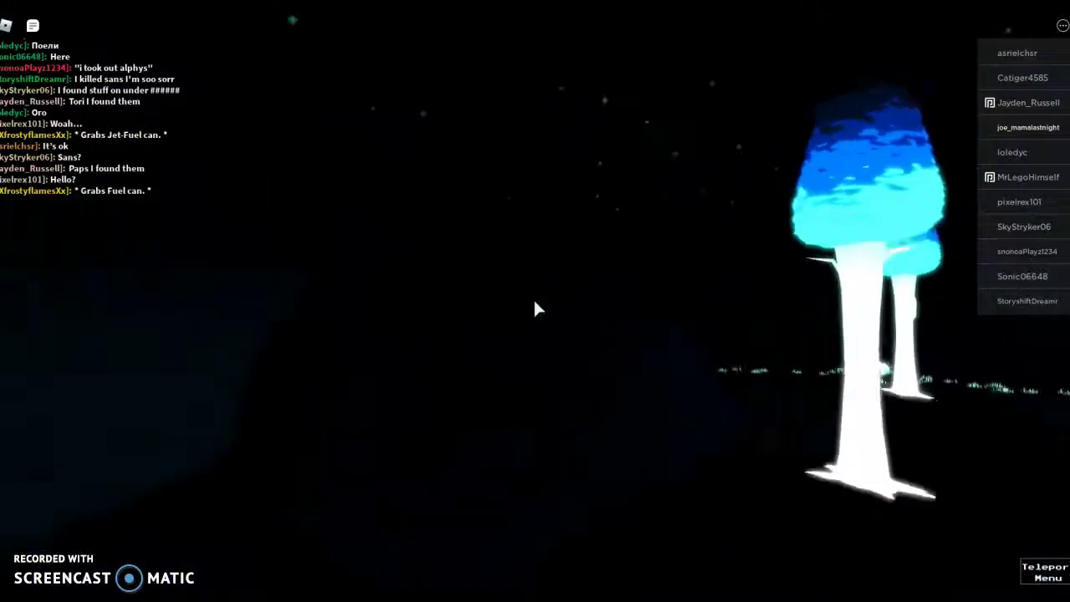
pyautogui.press('w')
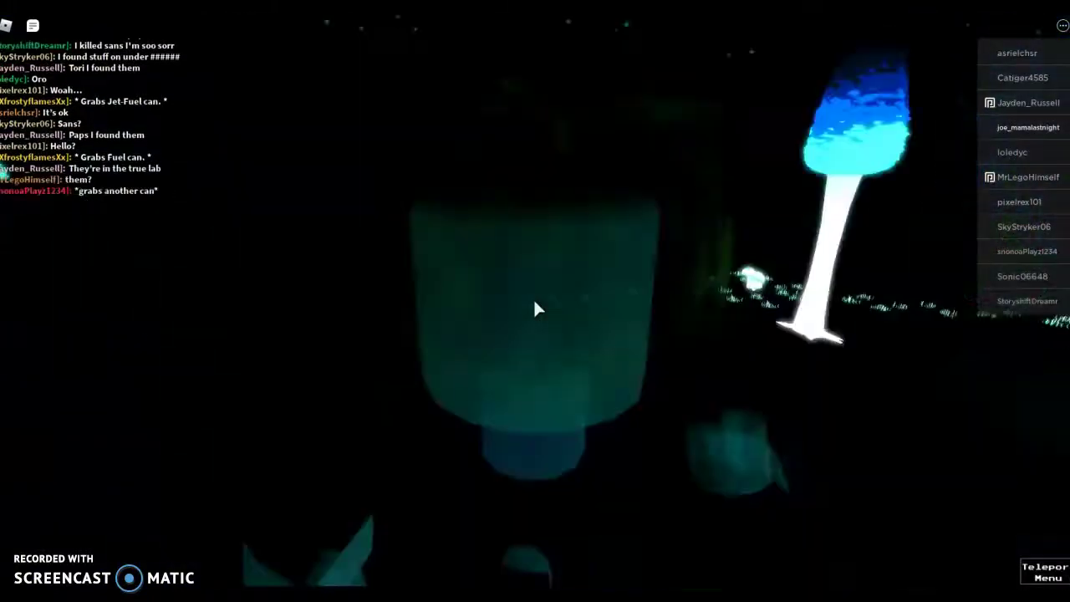
pyautogui.press('shift')
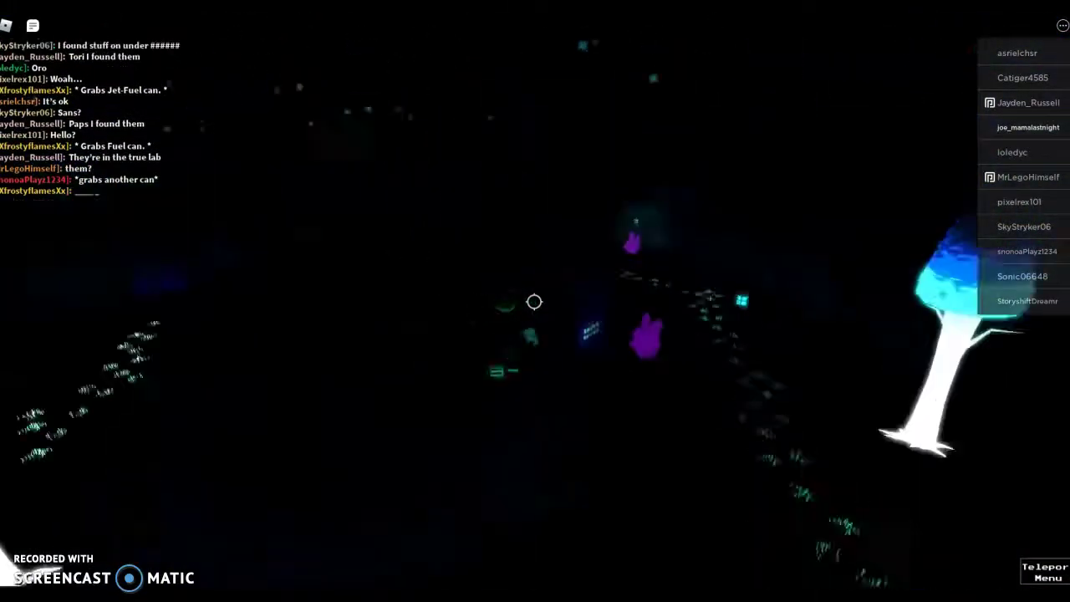
pyautogui.press('w')
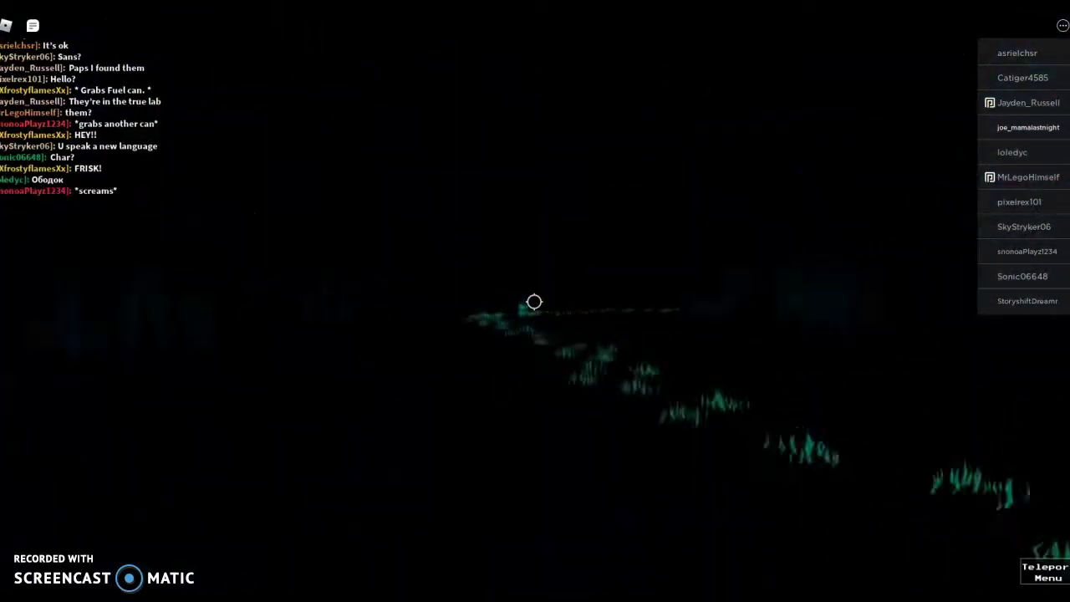
pyautogui.press('w')
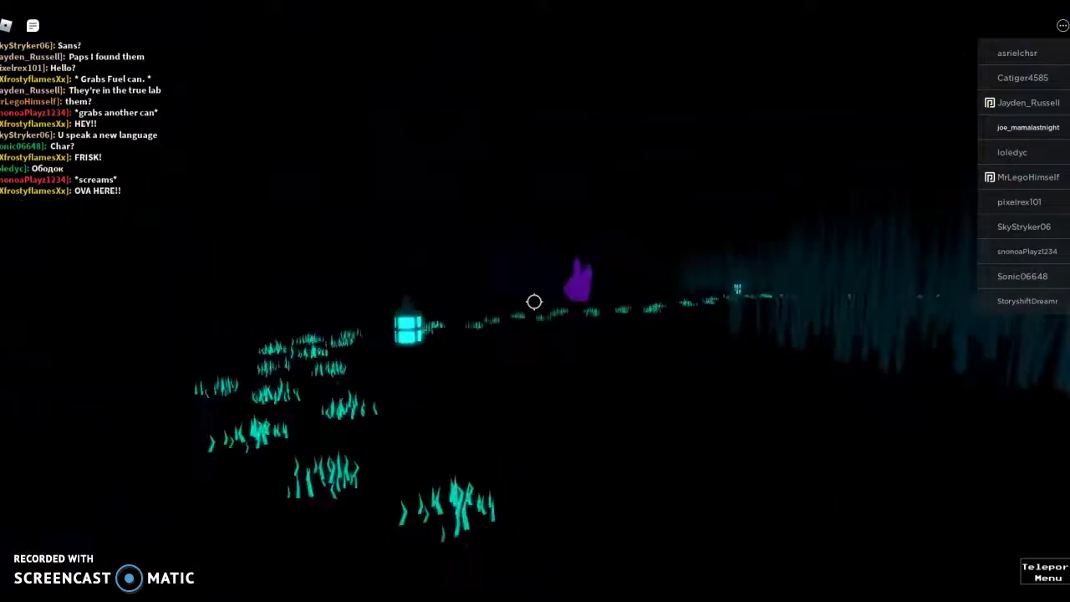
pyautogui.press('w')
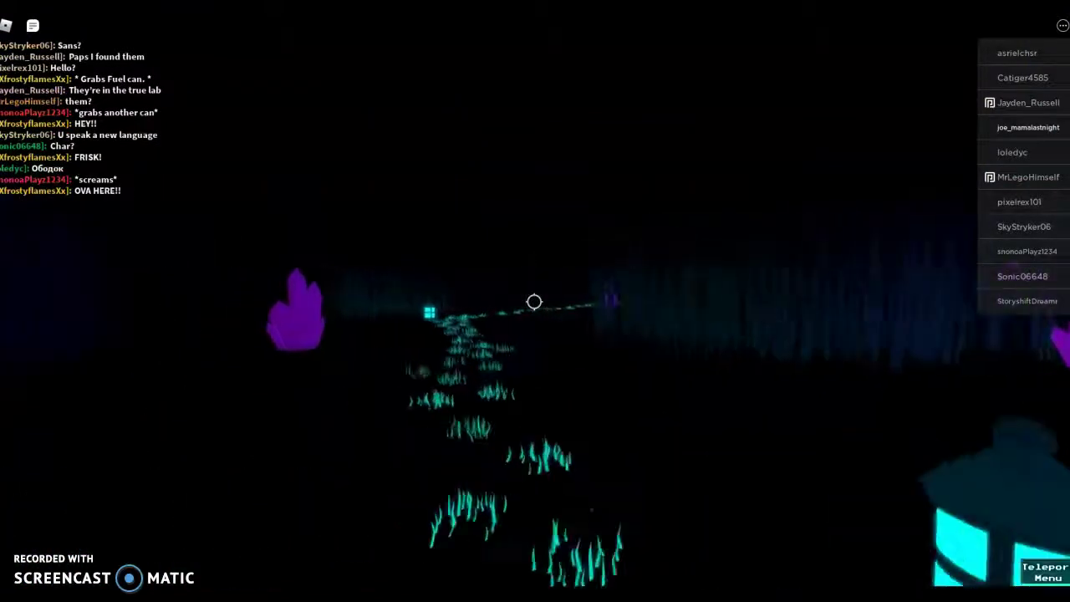
pyautogui.press('w')
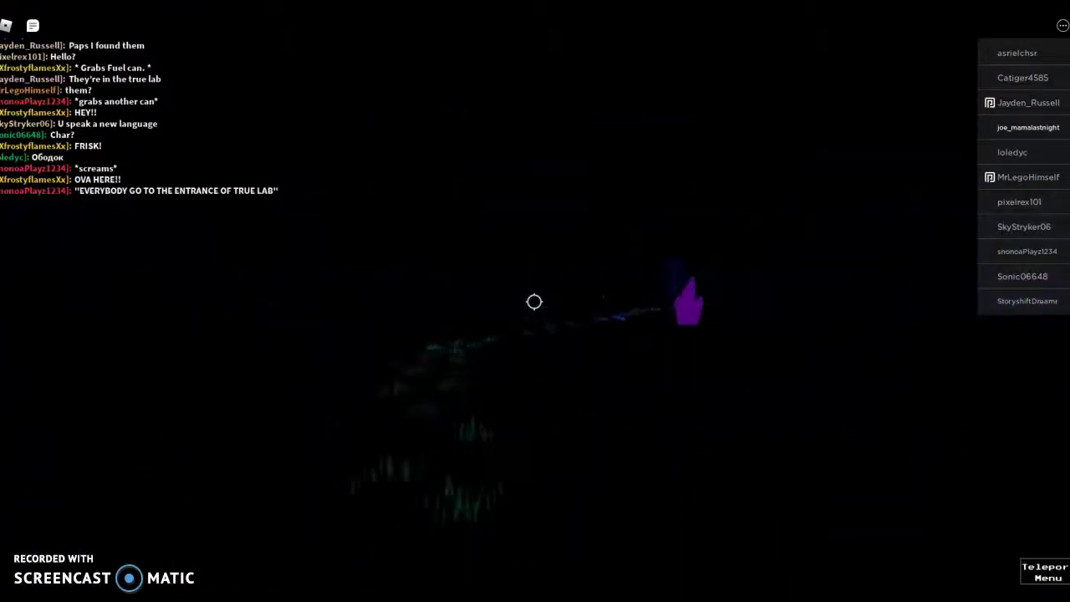
pyautogui.press('w')
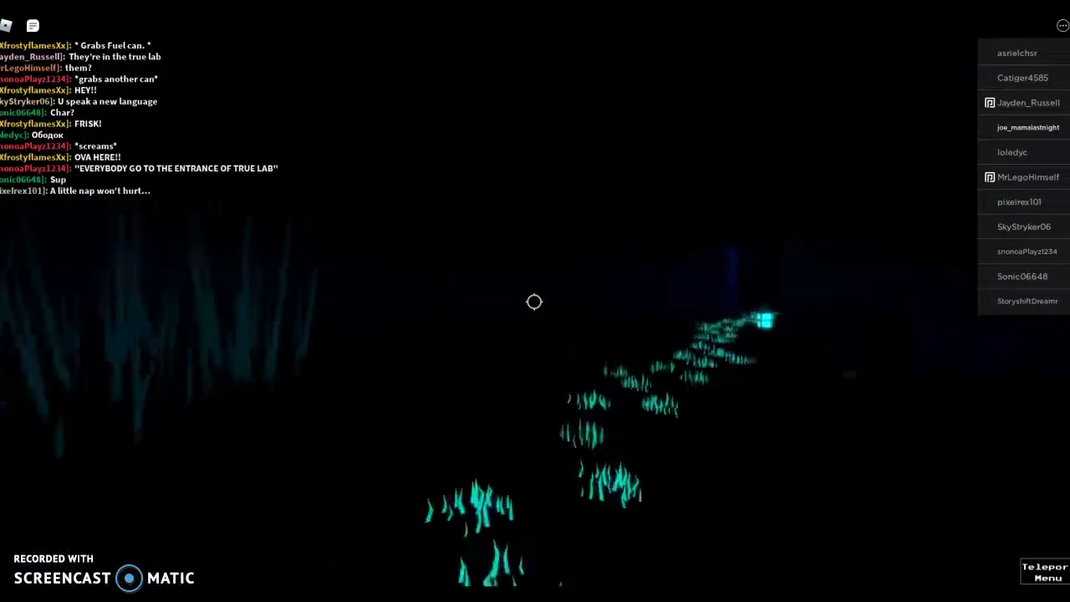
pyautogui.press('w')
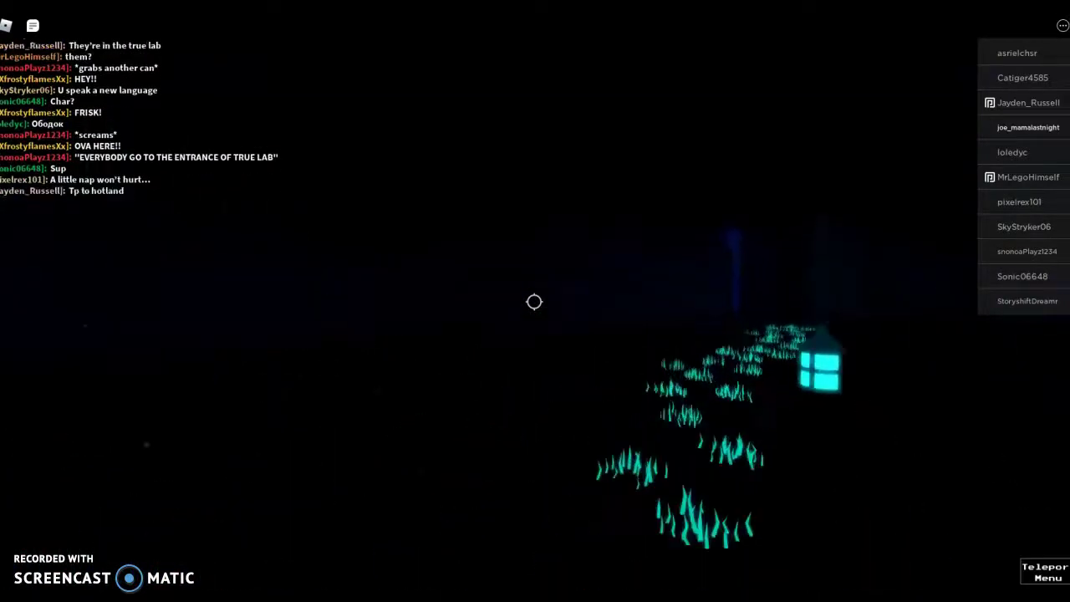
pyautogui.press('w')
pyautogui.press('shift')
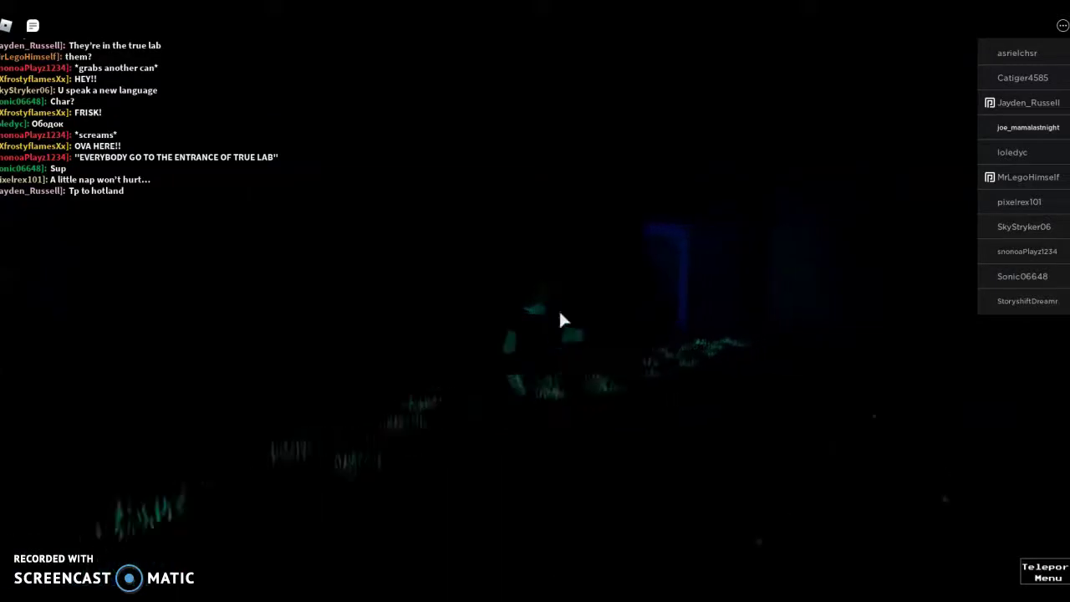
# - Walk on to the dim blue doorway and switch Roblox from full screen to windowed
pyautogui.press('w')
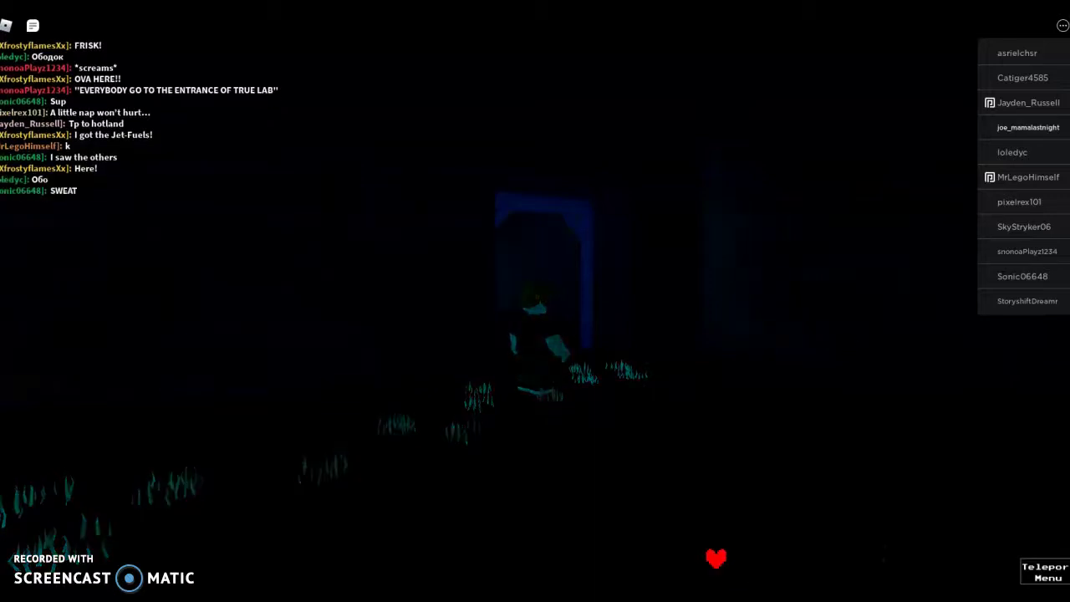
pyautogui.press('F11')
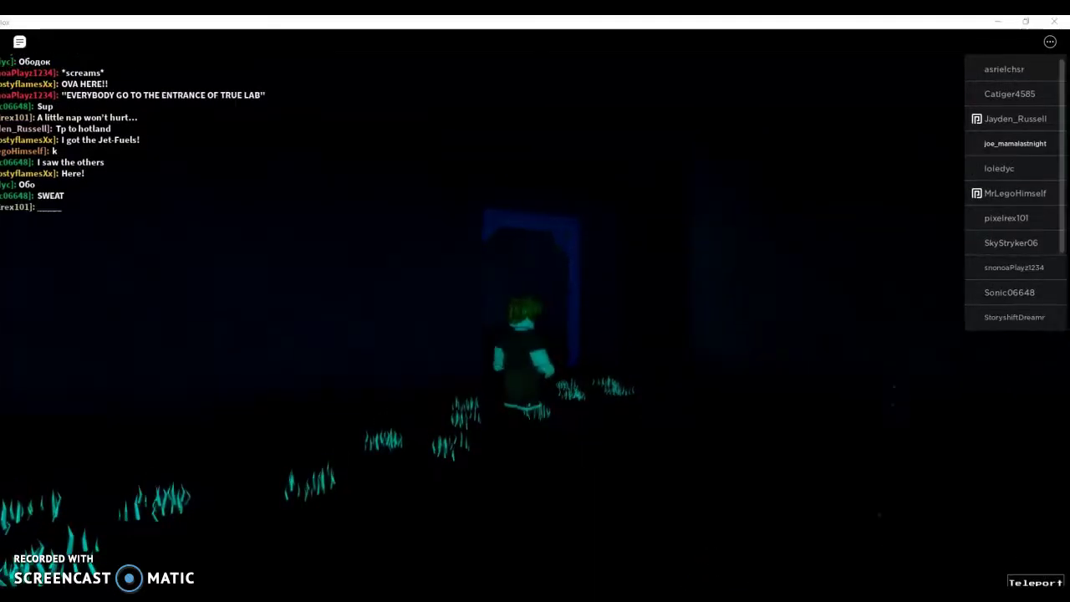